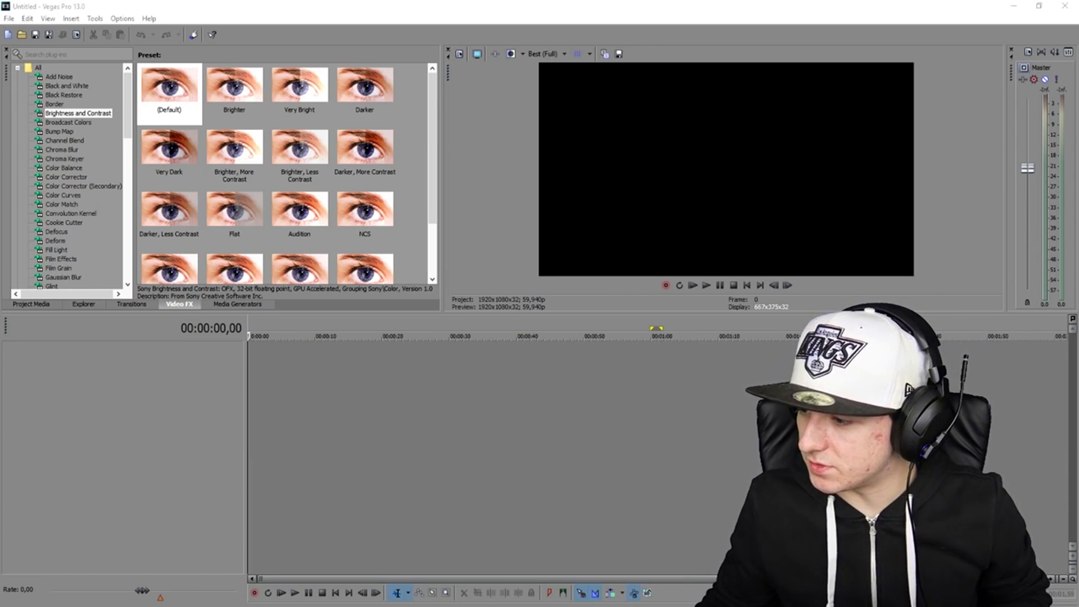
# Place the park footage at the start of the timeline, separate its audio from the video and delete the audio.
pyautogui.moveTo(573, 402); pyautogui.dragTo(253, 382)
pyautogui.click(298, 399)
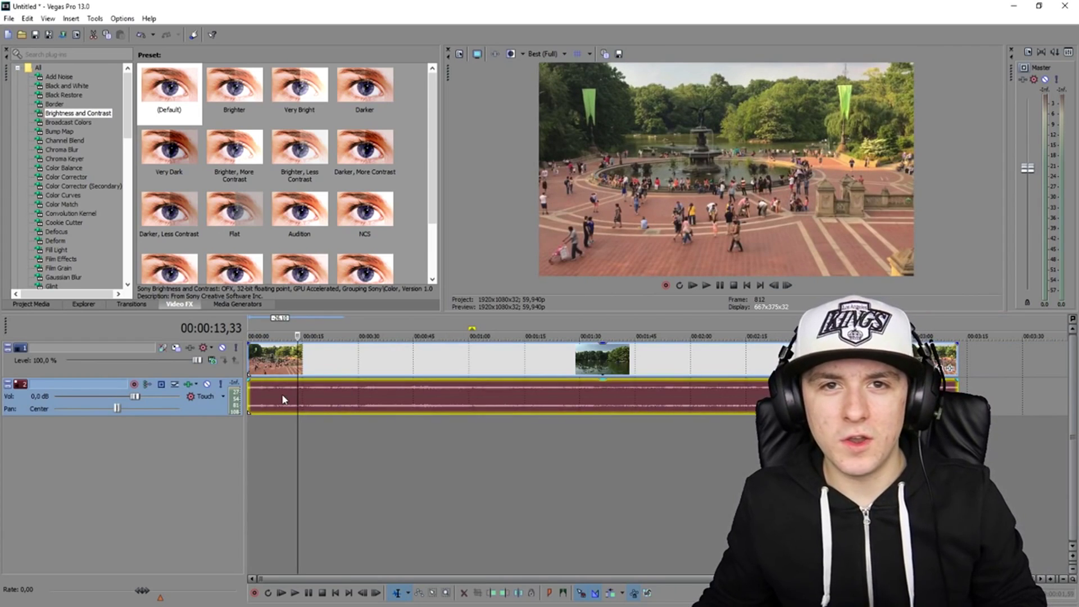
pyautogui.press('u')
pyautogui.moveTo(343, 401); pyautogui.dragTo(426, 393)
pyautogui.press('Delete')
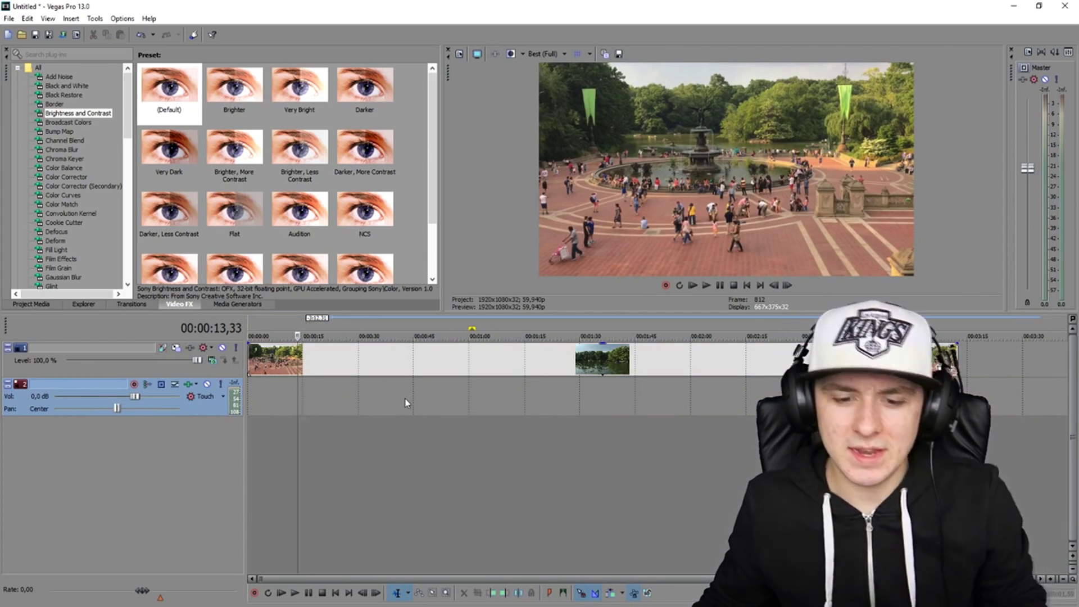
# Time-stretch the video clip down to about 48 seconds and play it back from the start.
pyautogui.press('space')
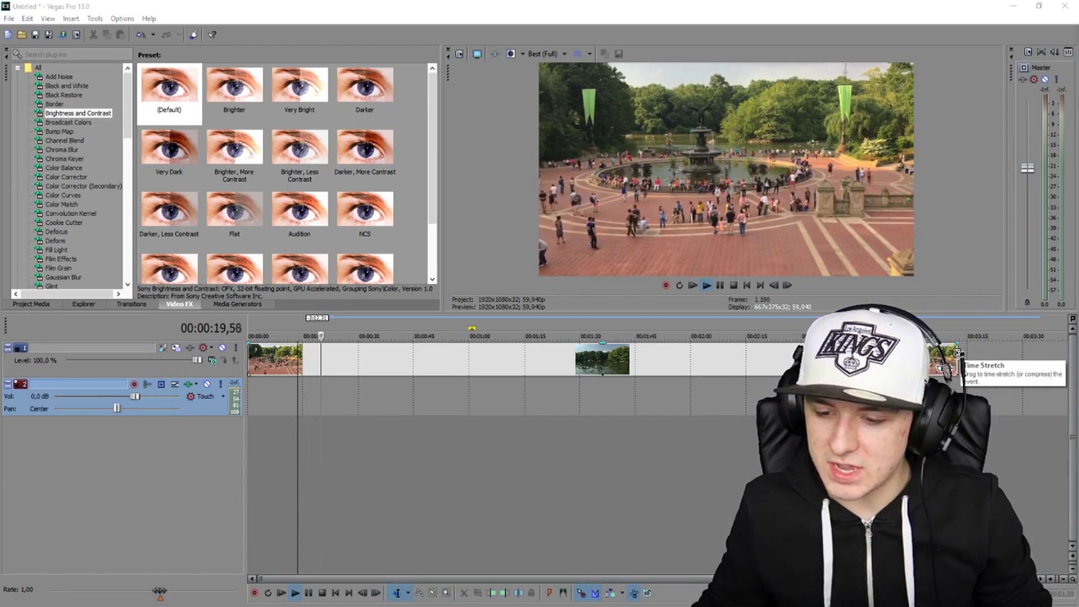
pyautogui.moveTo(958, 352); pyautogui.dragTo(418, 366)
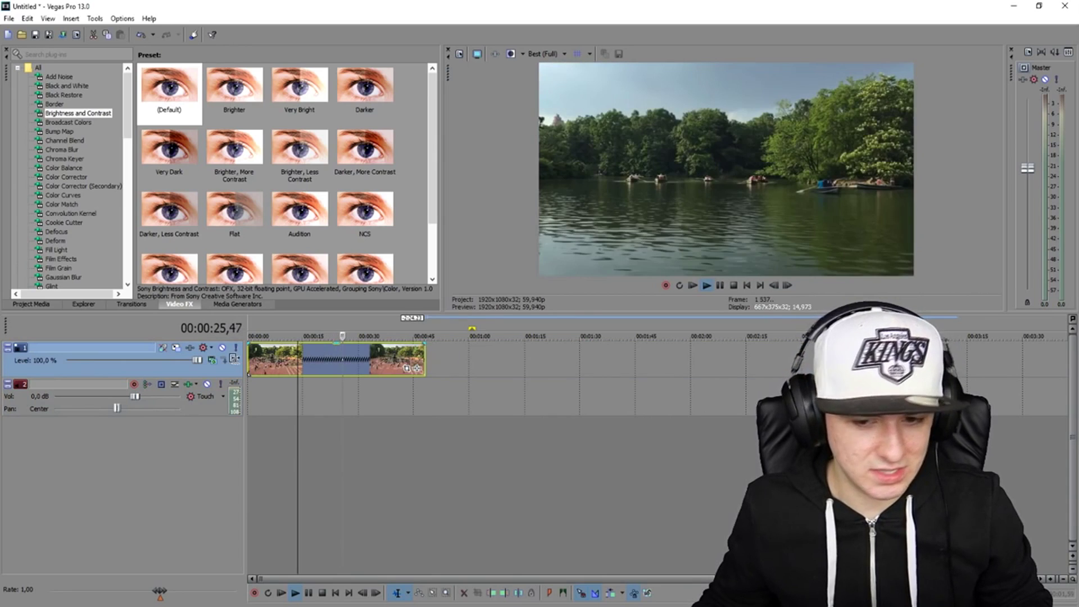
pyautogui.click(747, 285)
pyautogui.scroll(2, 490, 351)
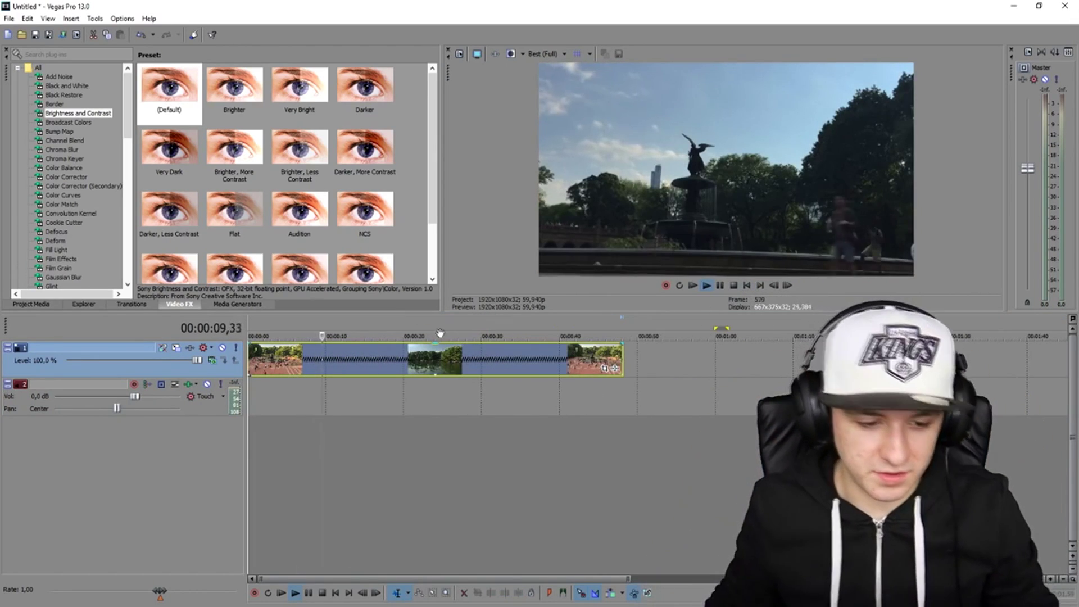
pyautogui.press('space')
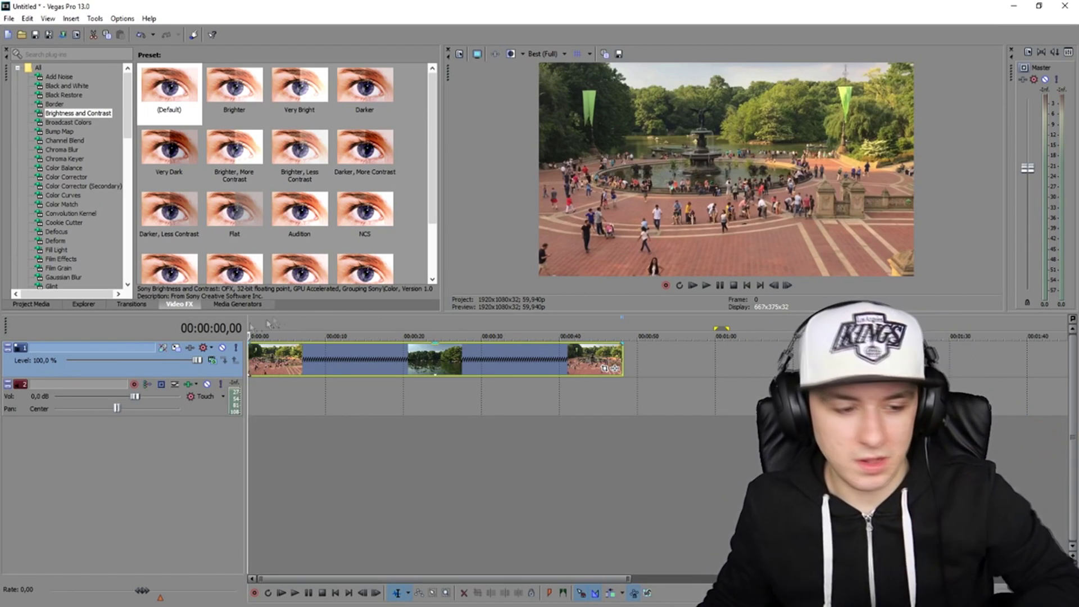
# Add a (Legacy) Text event on a track above the video at the timeline start, reading LIMBURG.
pyautogui.click(250, 305)
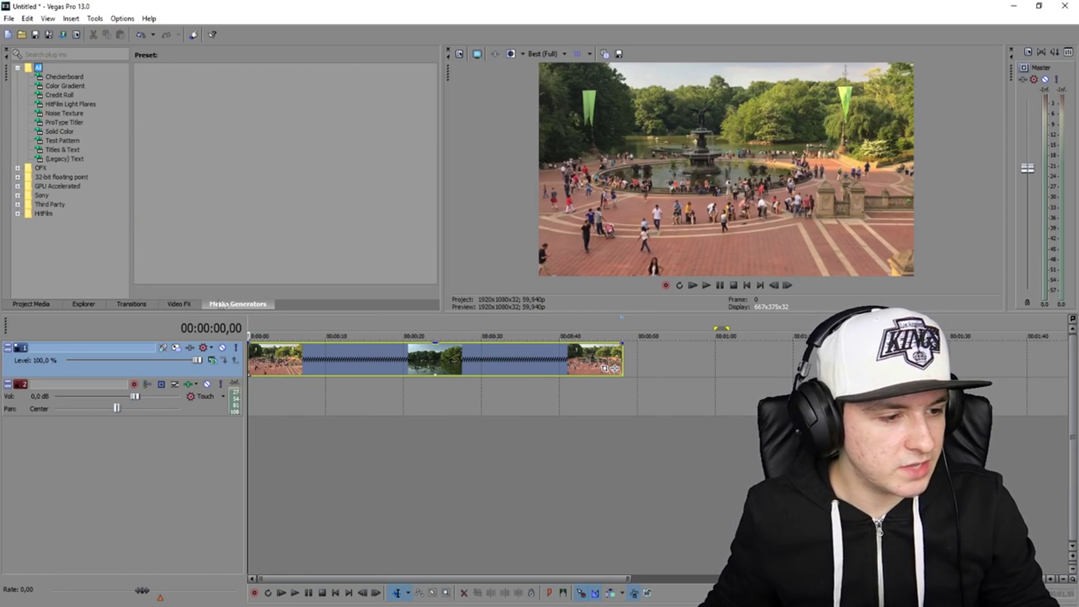
pyautogui.moveTo(62, 160); pyautogui.dragTo(251, 359)
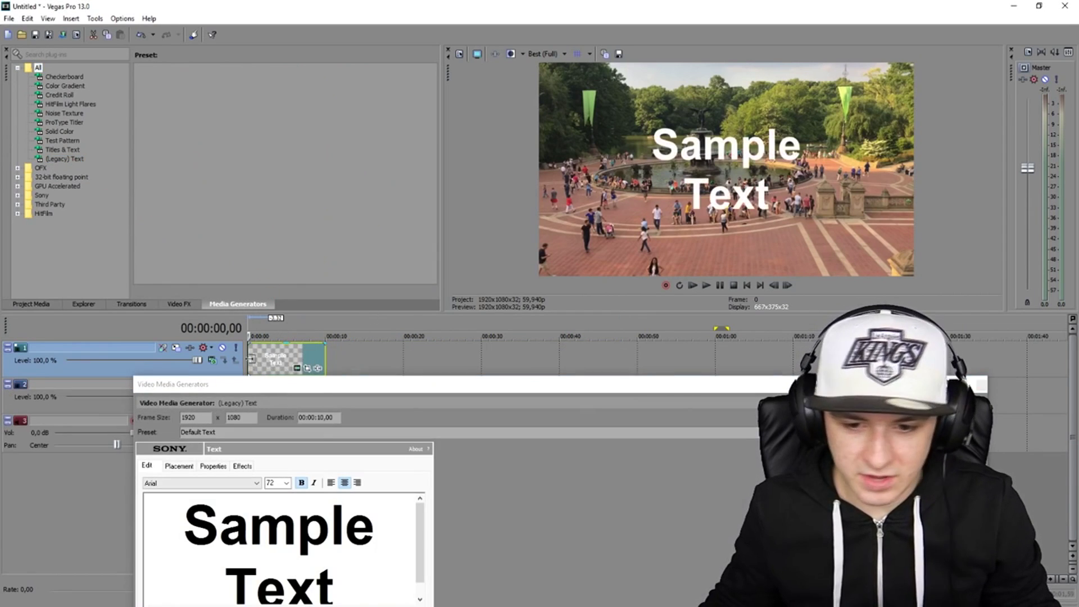
pyautogui.moveTo(389, 386); pyautogui.dragTo(598, 309)
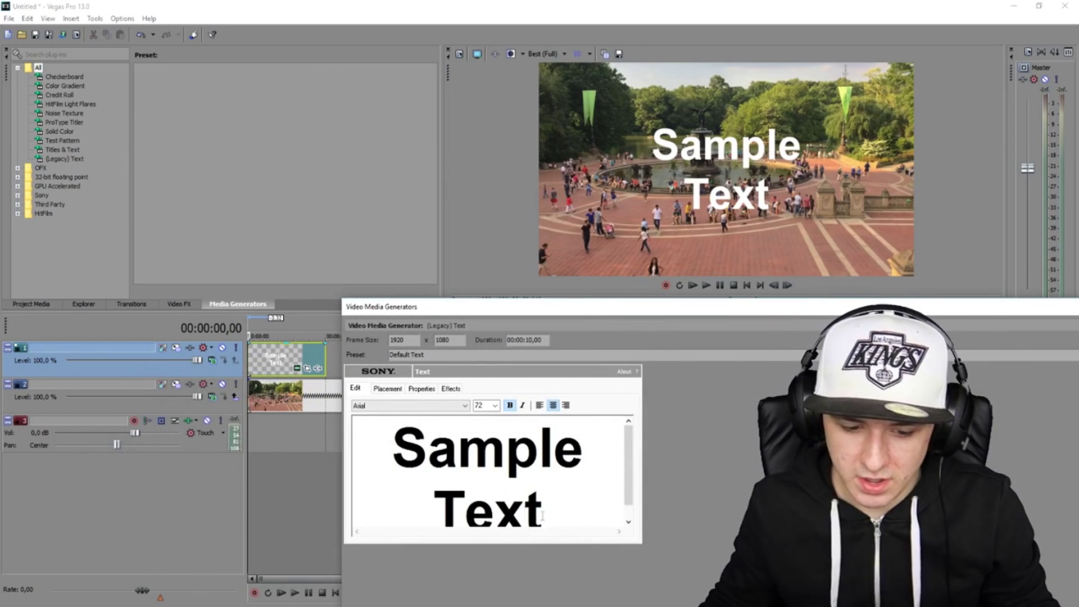
pyautogui.hotkey('ctrl', 'a')
pyautogui.press('BackSpace')
pyautogui.press('BackSpace')
pyautogui.press('BackSpace')
pyautogui.press('BackSpace')
pyautogui.press('BackSpace')
pyautogui.press('BackSpace')
pyautogui.press('BackSpace')
pyautogui.press('BackSpace')
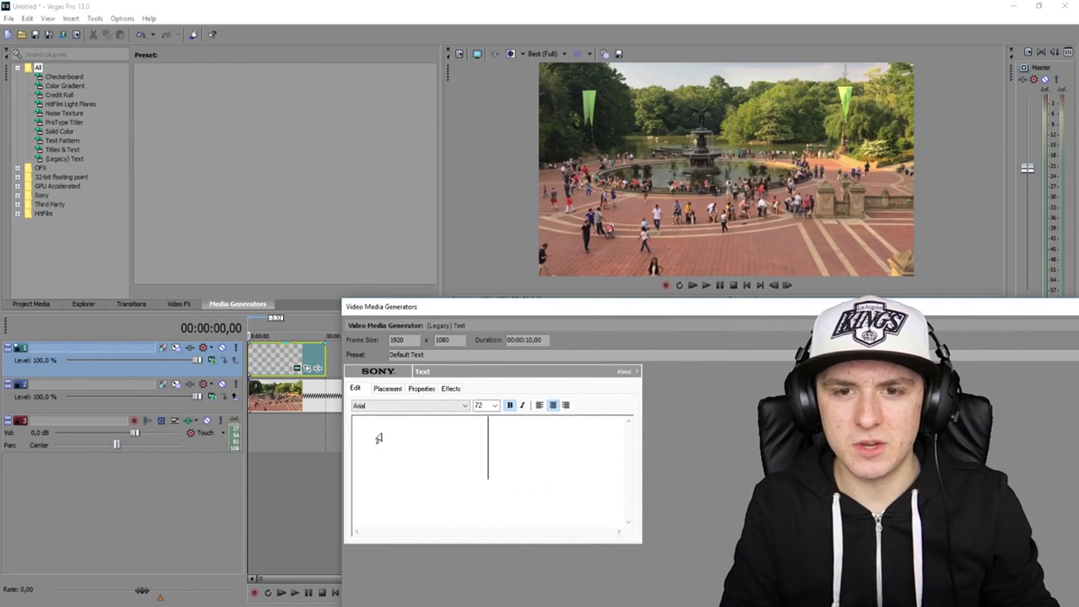
pyautogui.write('L')
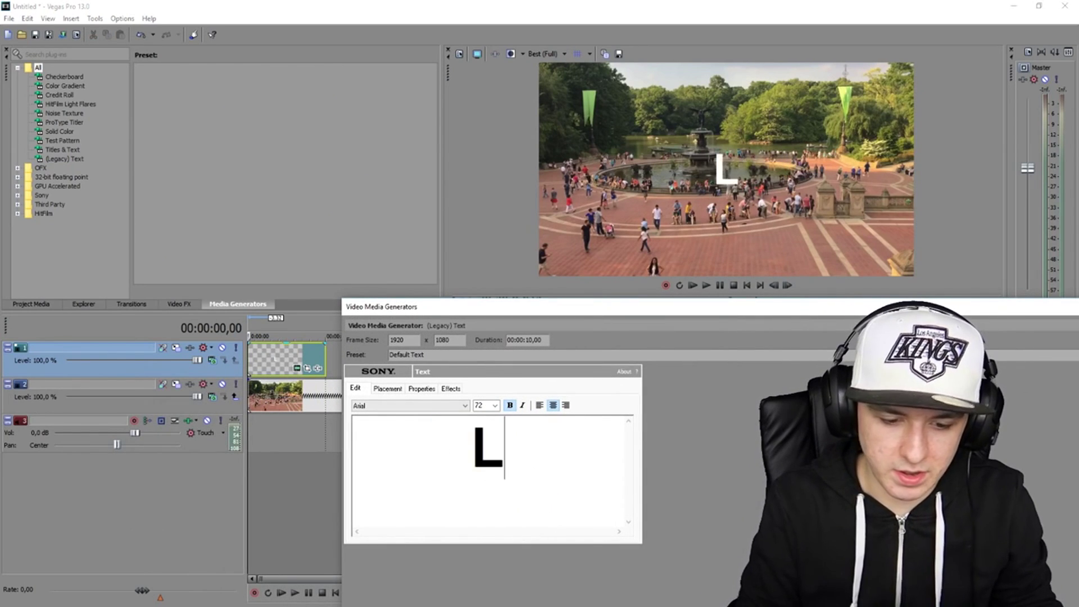
pyautogui.write('IMBURG')
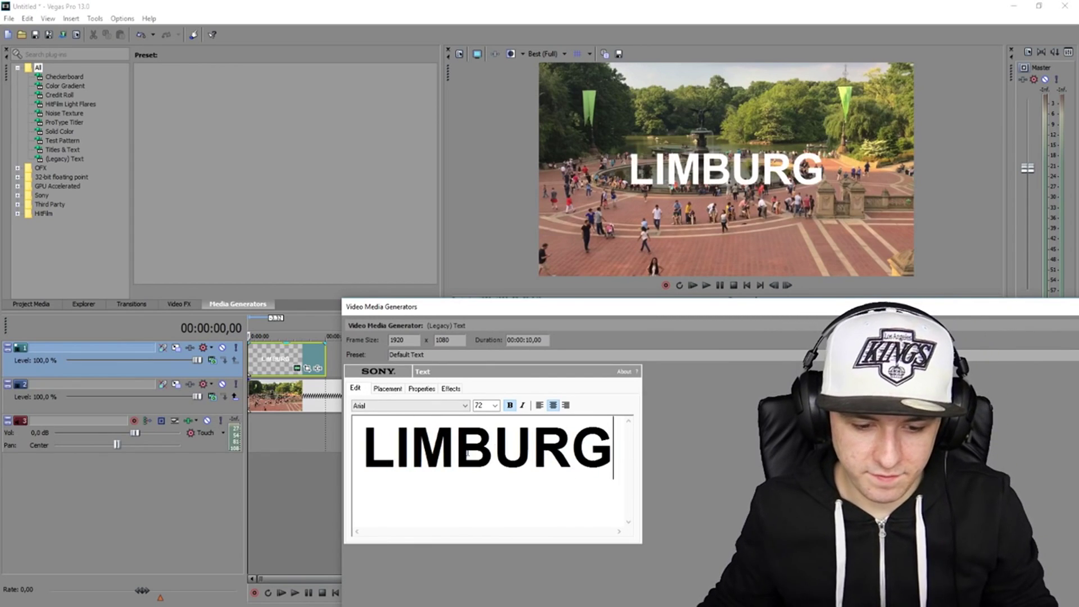
# Enlarge the LIMBURG text to font size 138 so it spans the frame width, and close its settings.
pyautogui.doubleClick(420, 428)
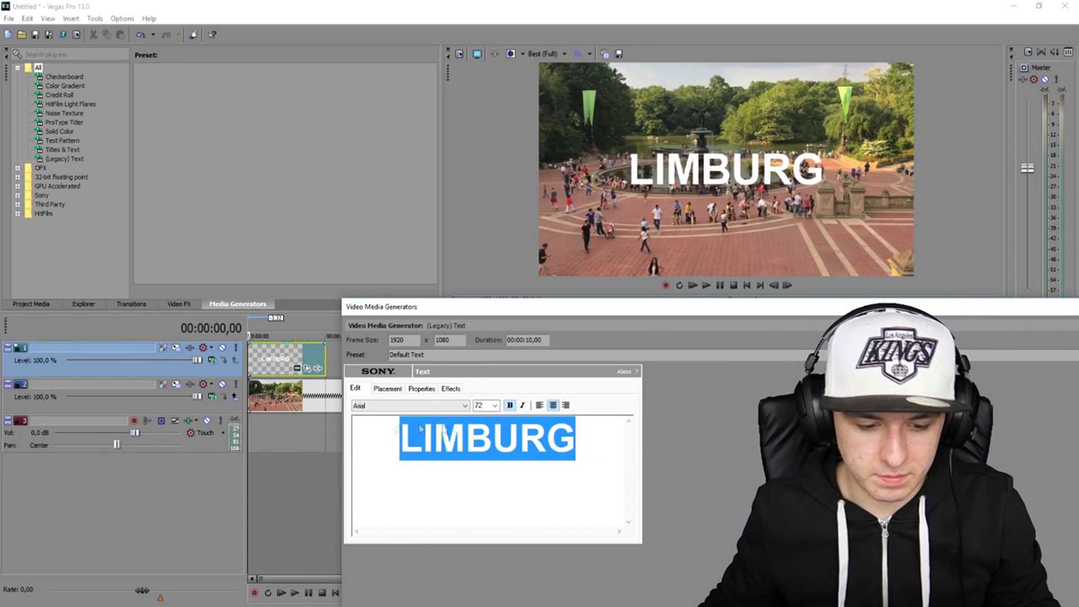
pyautogui.click(490, 402)
pyautogui.click(492, 337)
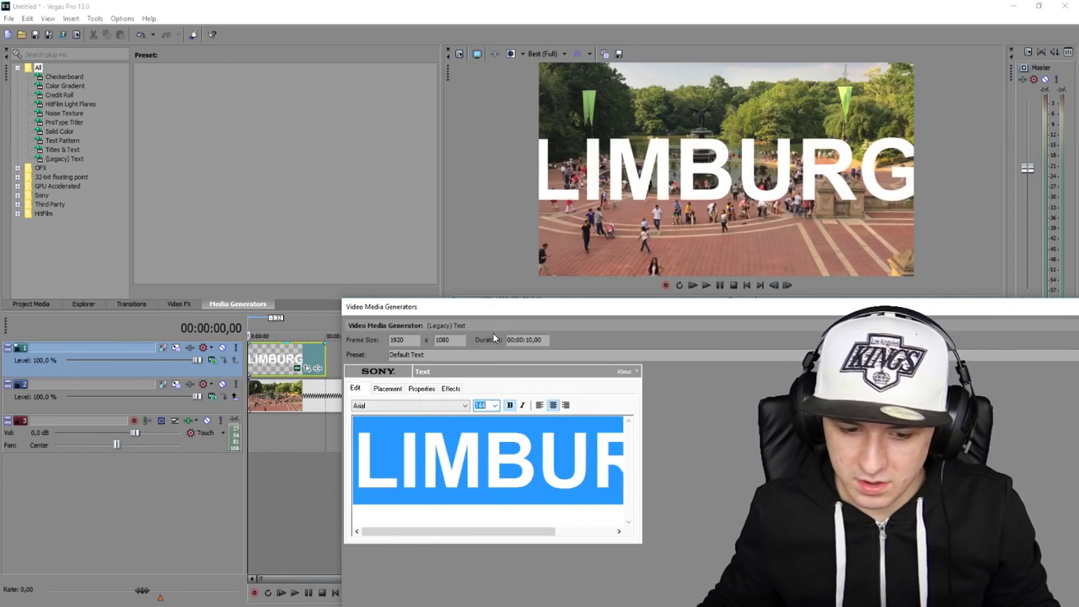
pyautogui.write('136')
pyautogui.press('Return')
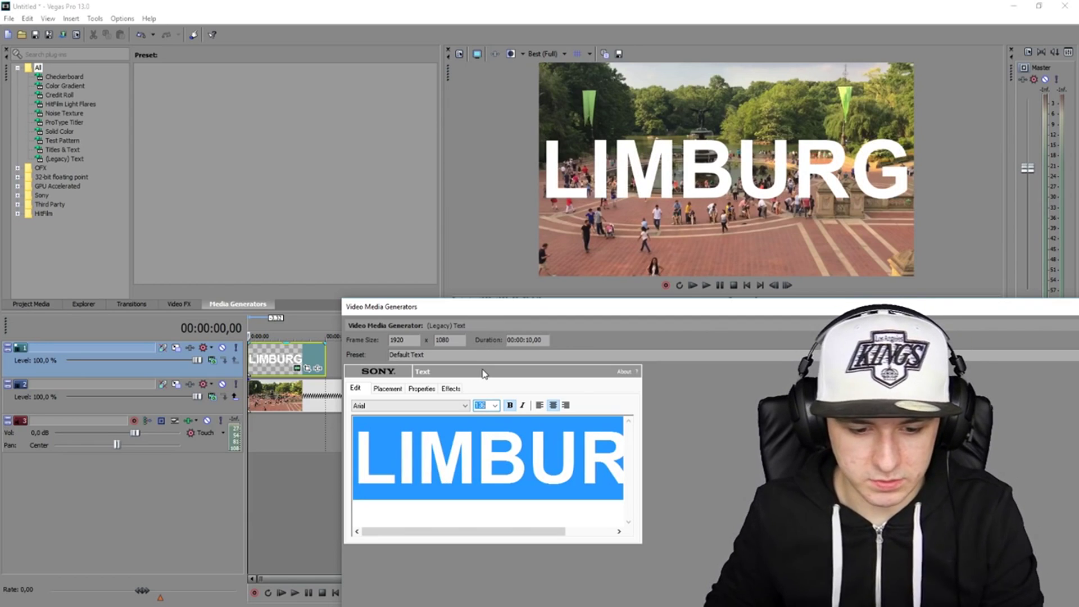
pyautogui.write('138')
pyautogui.press('Return')
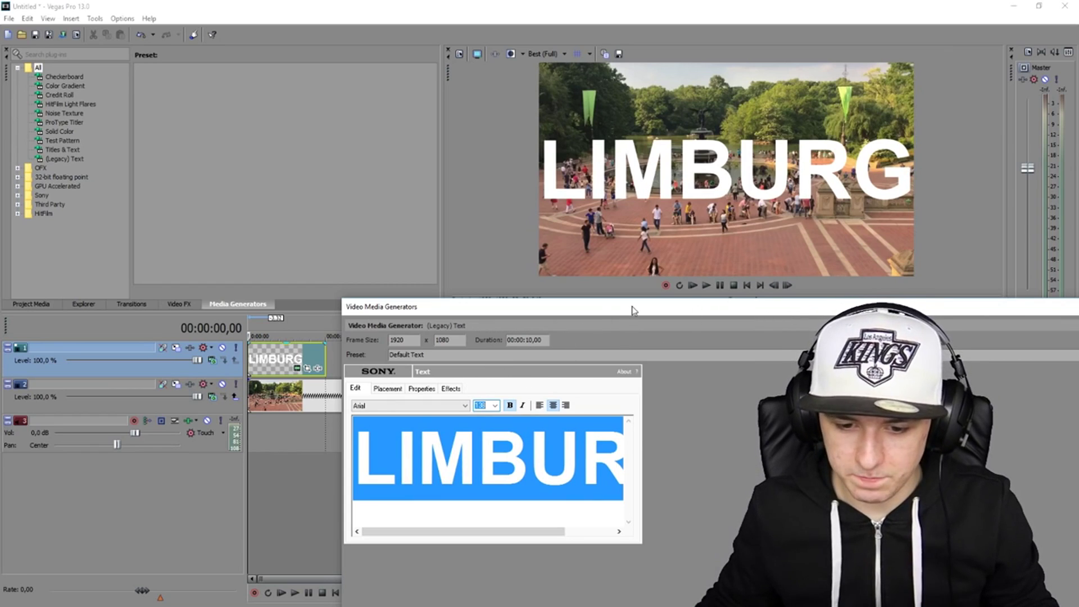
pyautogui.moveTo(631, 311); pyautogui.dragTo(440, 333)
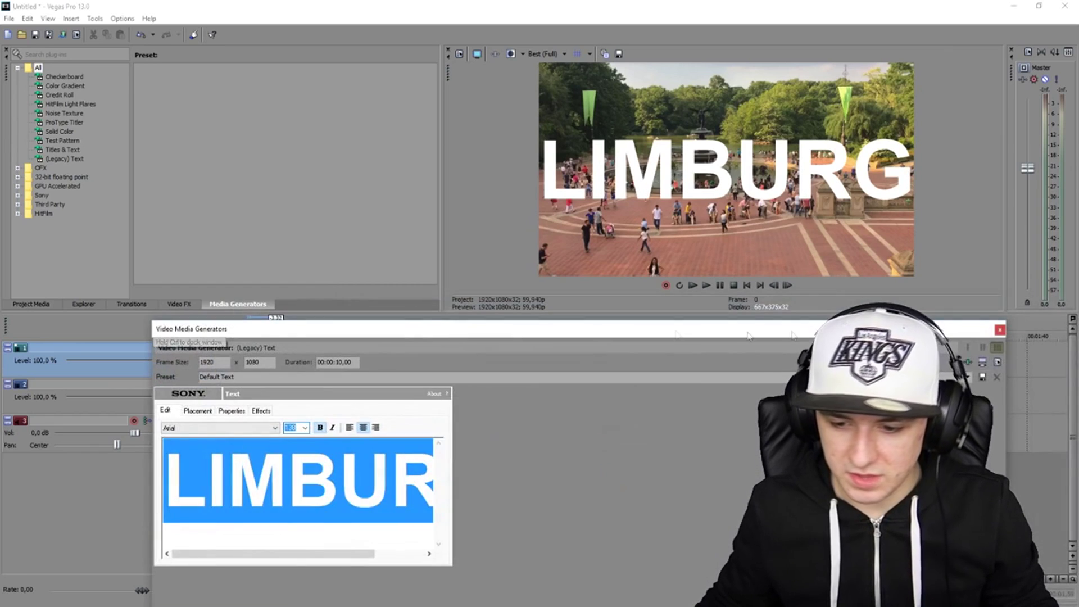
pyautogui.click(999, 330)
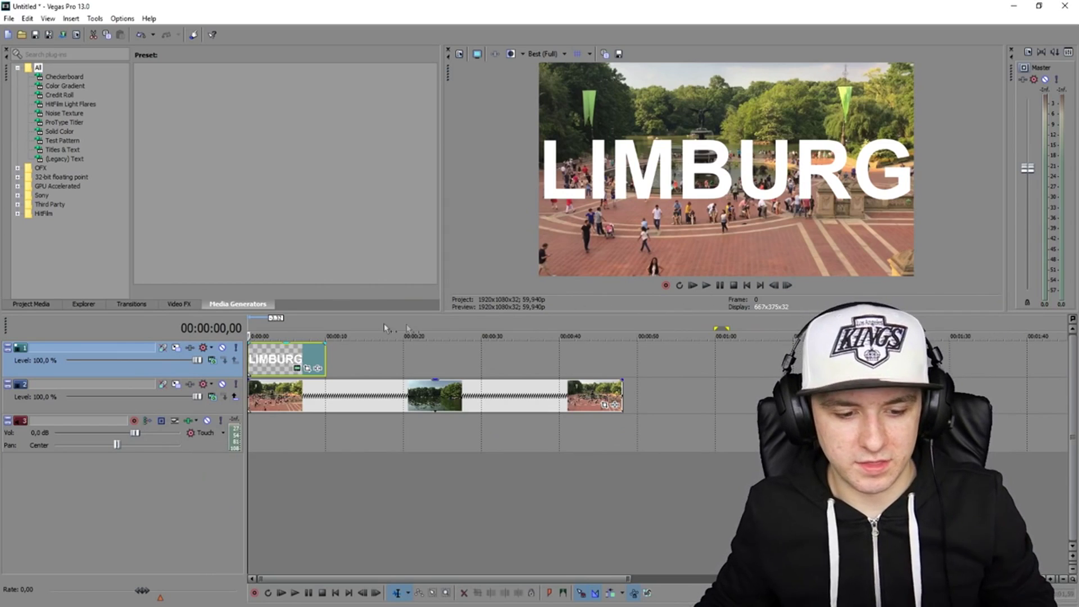
# Insert a new video track at the top and paste a separate copy of the LIMBURG text event onto it.
pyautogui.click(288, 363)
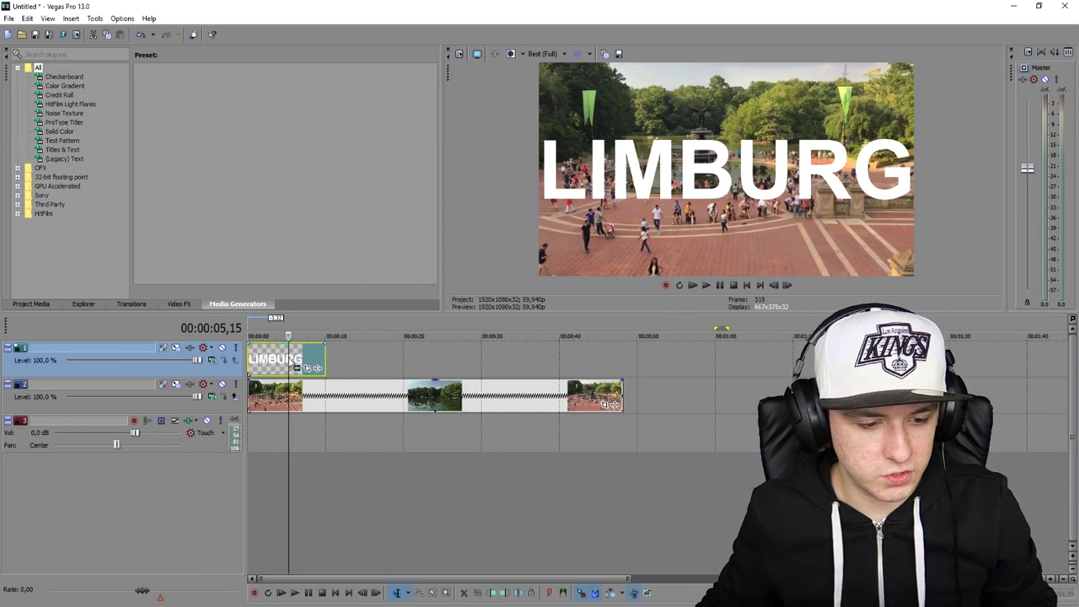
pyautogui.rightClick(349, 355)
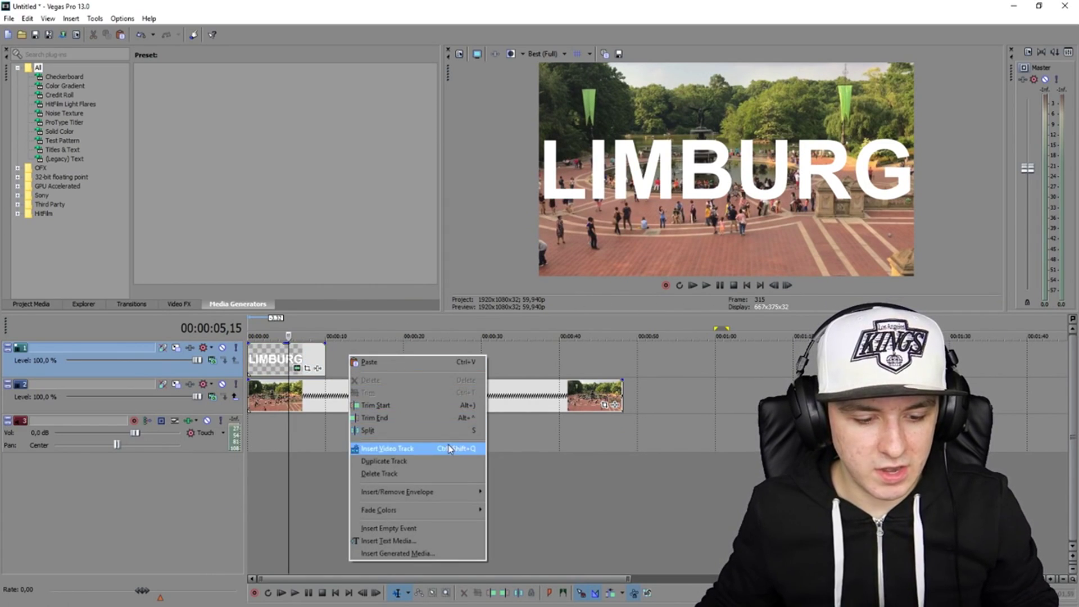
pyautogui.click(394, 449)
pyautogui.click(276, 353)
pyautogui.hotkey('ctrl', 'v')
pyautogui.press('Return')
pyautogui.click(285, 349)
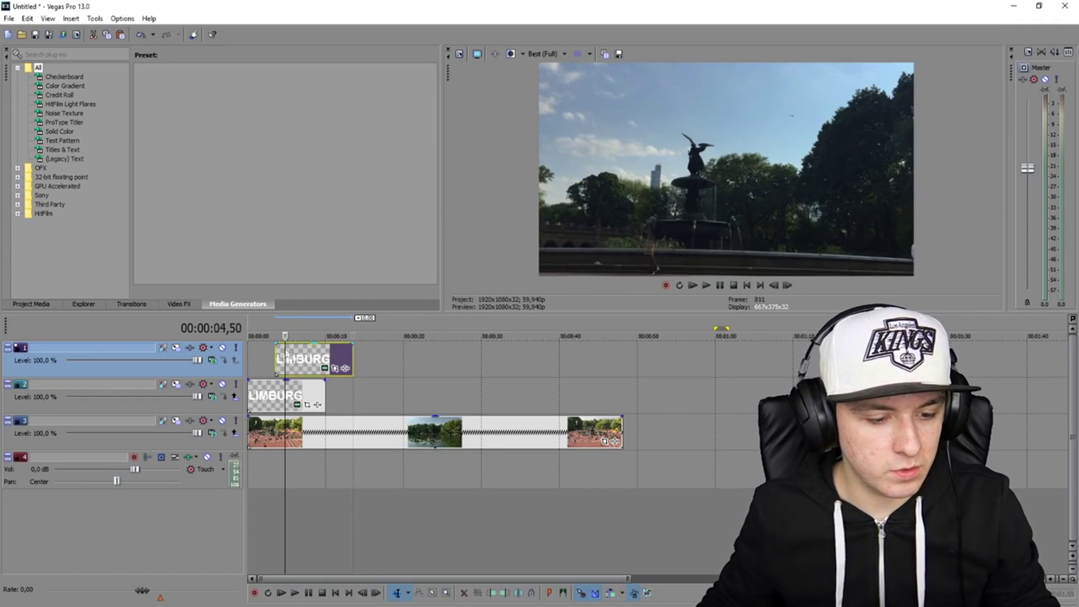
# Replace the copied event's text with WEDNESDAY, JULY 29.
pyautogui.click(334, 369)
pyautogui.doubleClick(345, 475)
pyautogui.write('WEDBES')
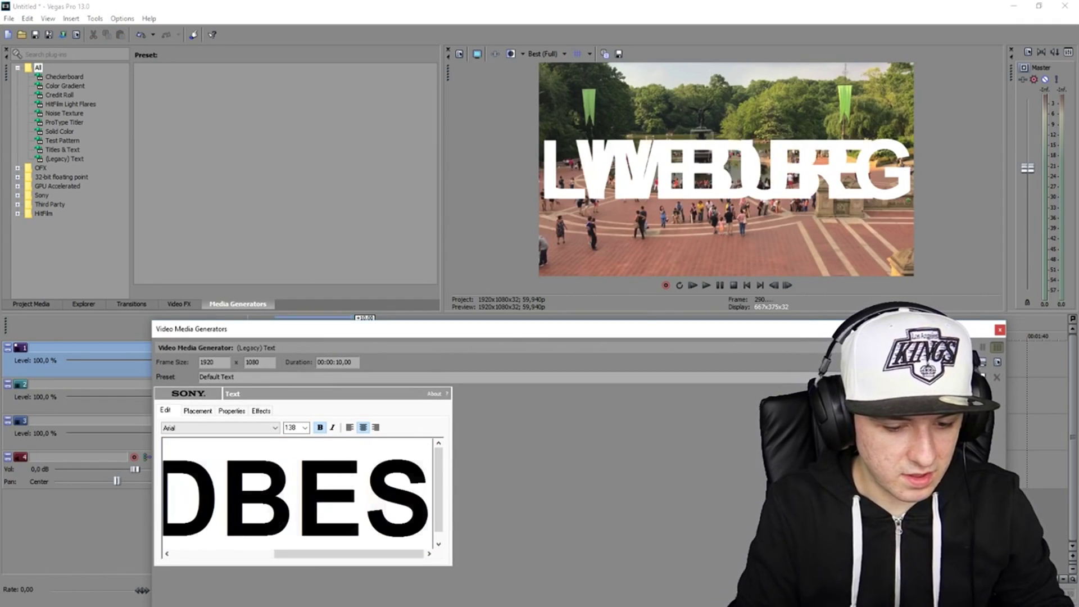
pyautogui.press('BackSpace')
pyautogui.press('BackSpace')
pyautogui.press('BackSpace')
pyautogui.write('NESDAY')
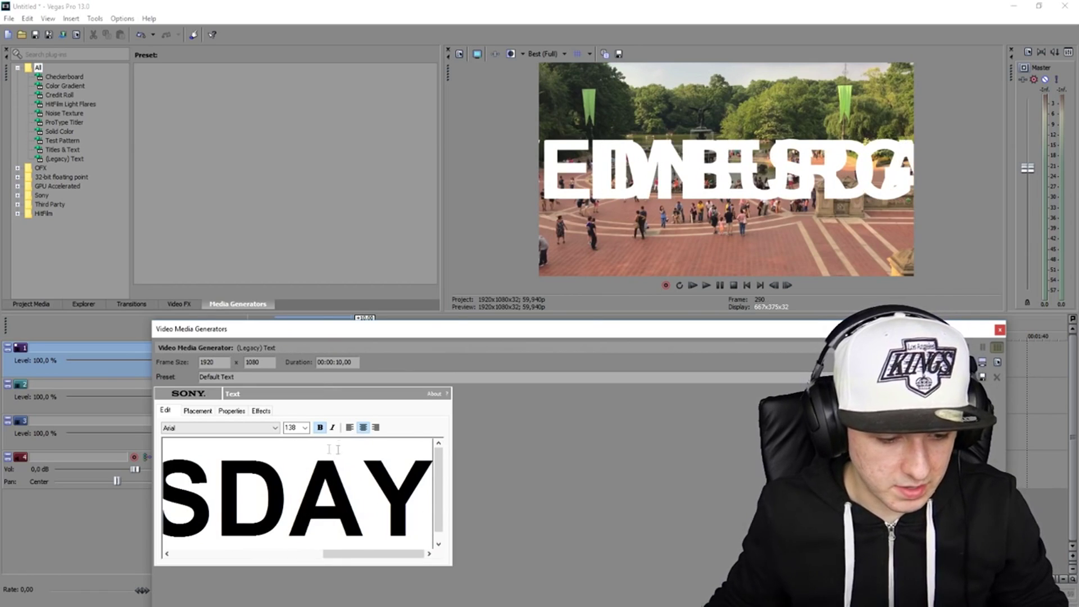
pyautogui.write(', JULY')
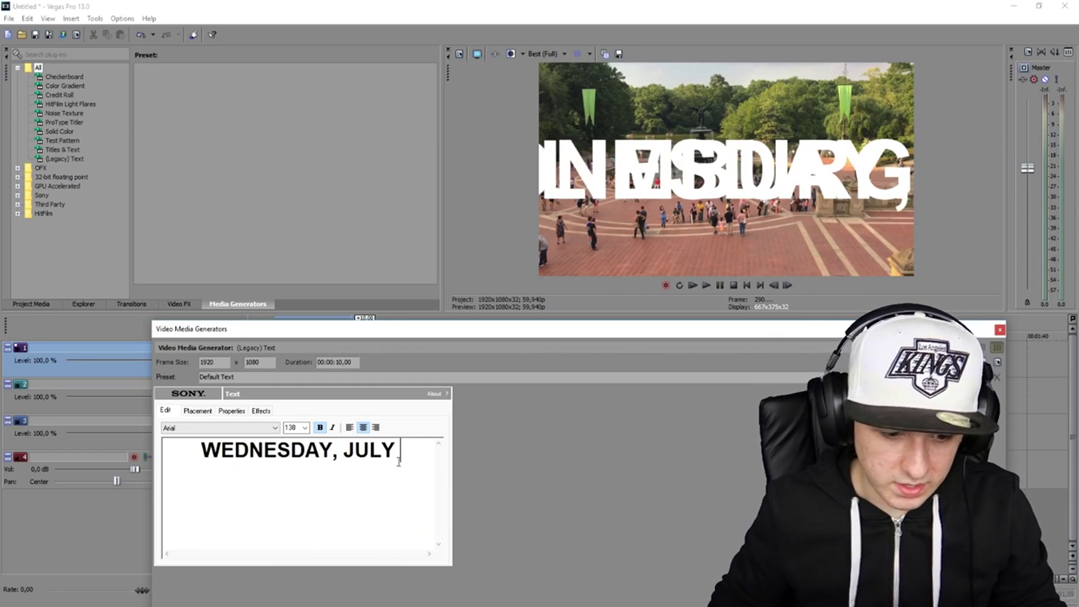
pyautogui.write(' 29')
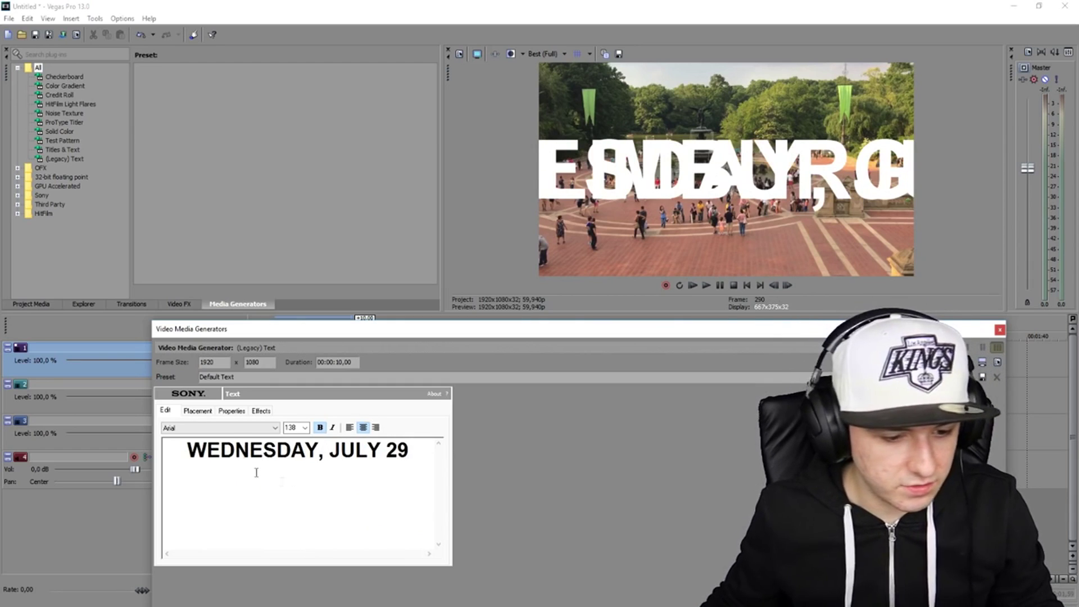
# Set the date text's font size to 70 and place it directly below LIMBURG, at about X 0,027 and Y 0,449.
pyautogui.hotkey('ctrl', 'a')
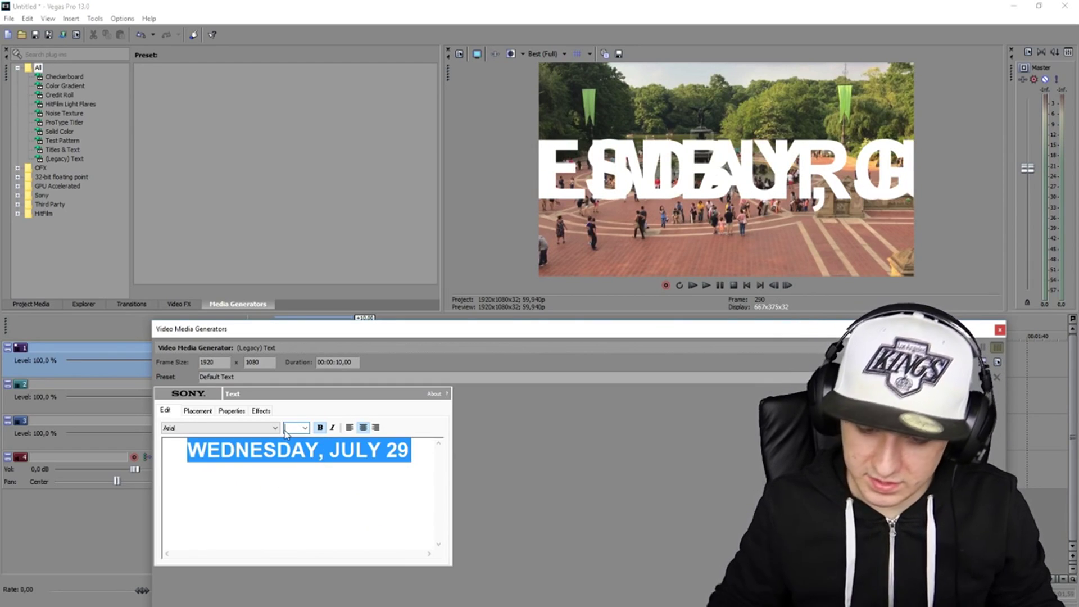
pyautogui.write('70')
pyautogui.press('Return')
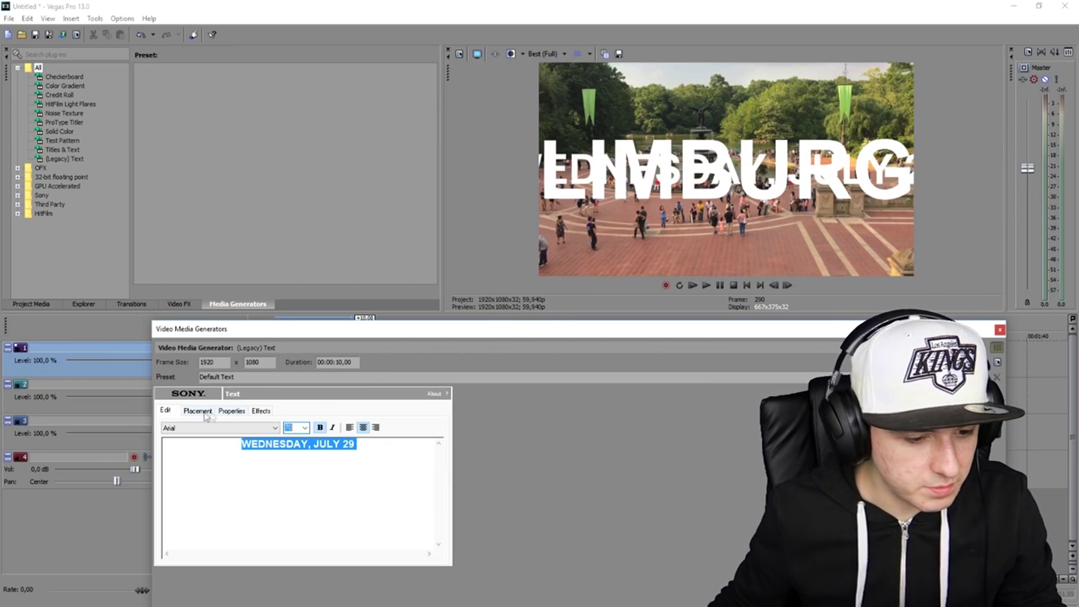
pyautogui.click(198, 411)
pyautogui.moveTo(252, 505); pyautogui.dragTo(252, 521)
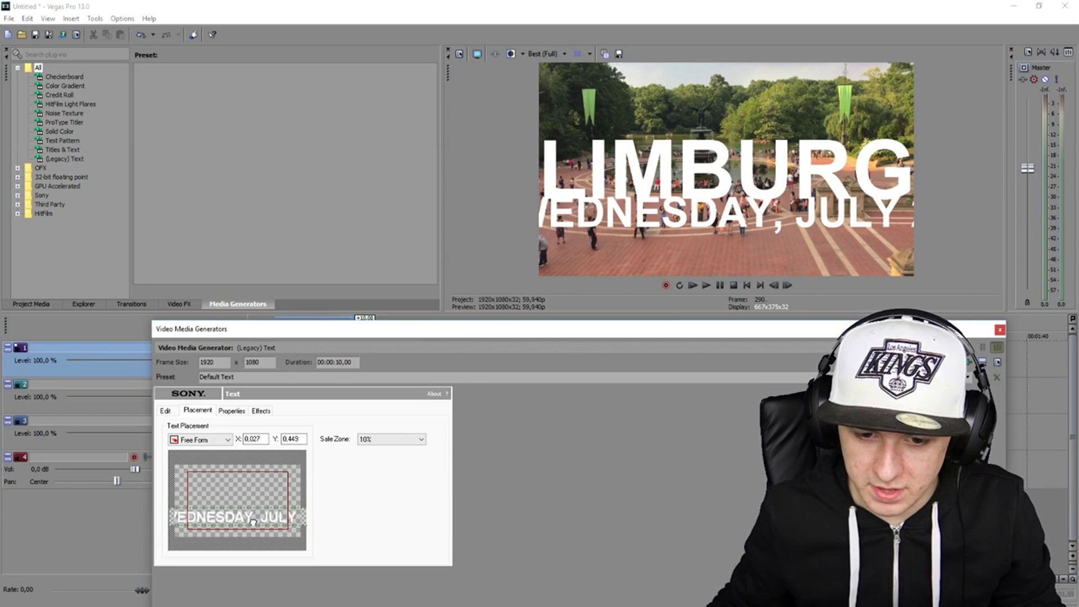
# Reduce the date text's font size to fit under LIMBURG, trying 55 and 60 and using 57.
pyautogui.click(167, 411)
pyautogui.moveTo(293, 429); pyautogui.dragTo(231, 429)
pyautogui.write('55')
pyautogui.press('Return')
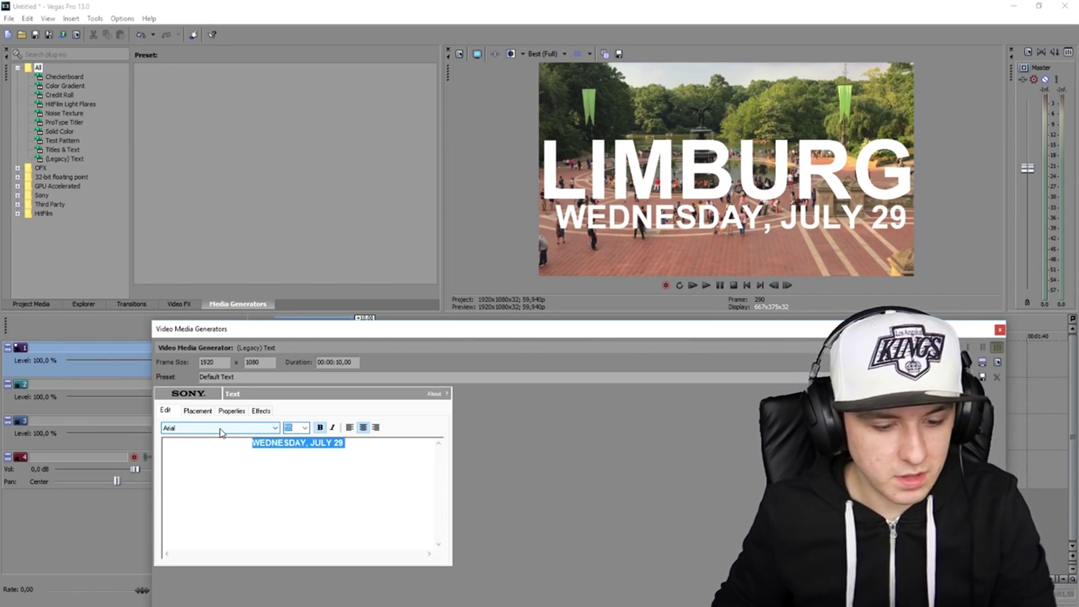
pyautogui.write('60')
pyautogui.press('Return')
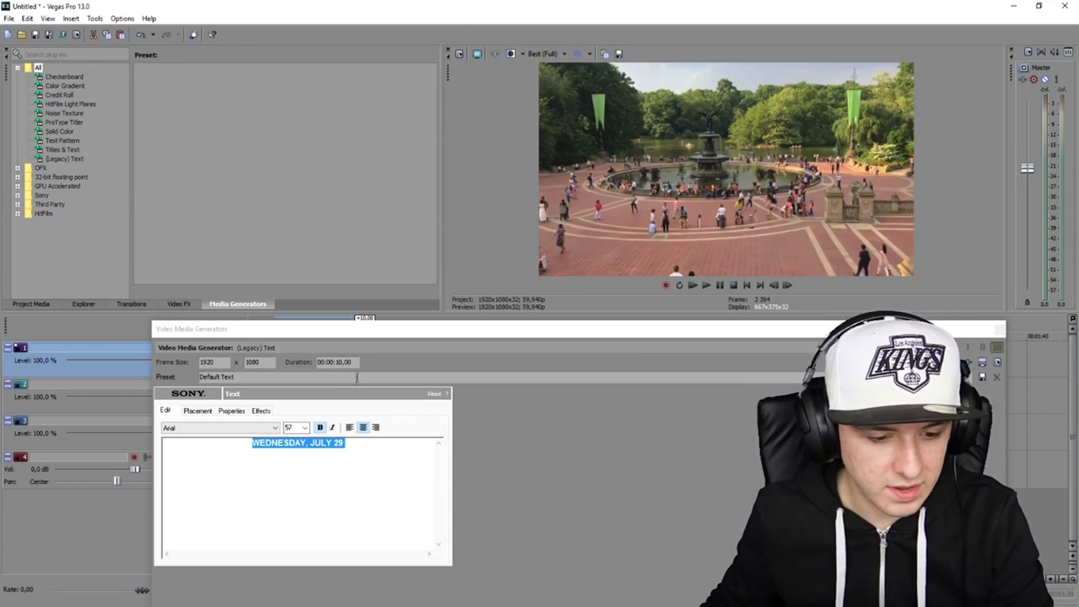
# Move the date text event to the start of the timeline, aligned with the LIMBURG event.
pyautogui.moveTo(415, 335); pyautogui.dragTo(399, 444)
pyautogui.click(309, 329)
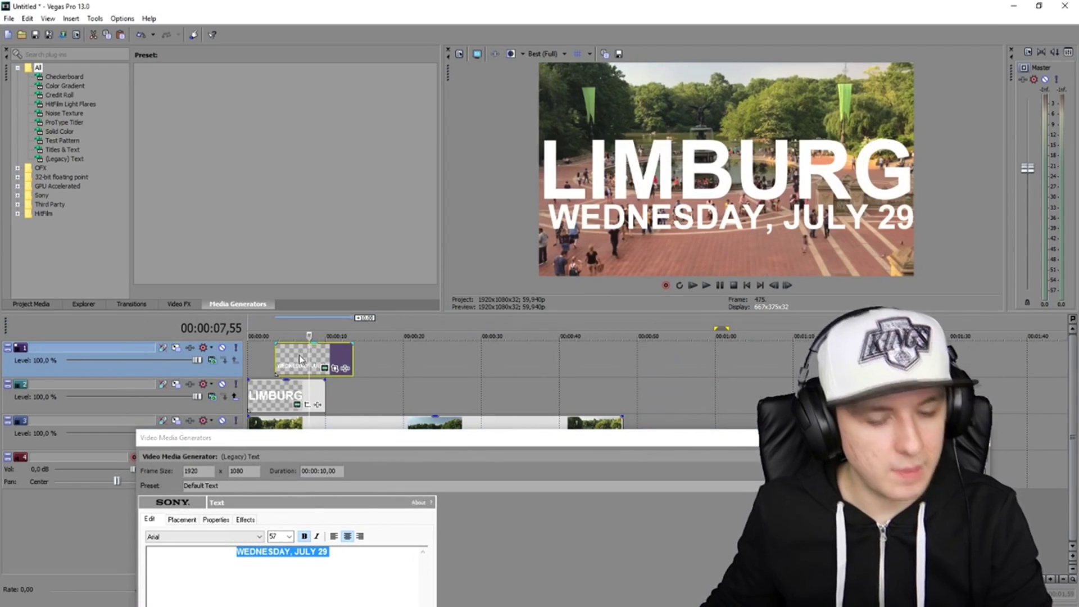
pyautogui.moveTo(288, 359); pyautogui.dragTo(261, 358)
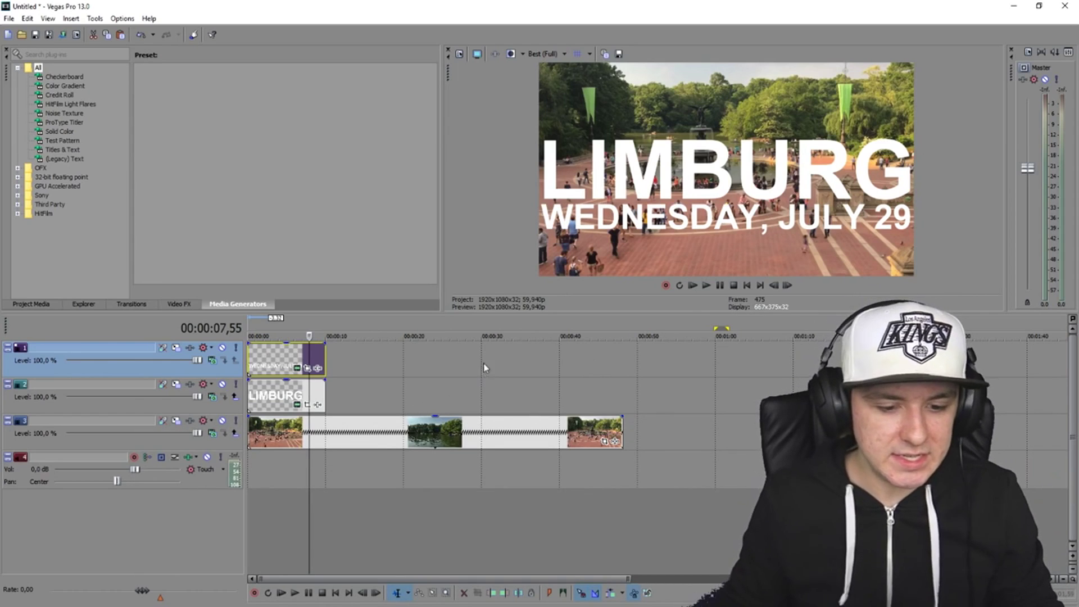
# Move both text events along the timeline so they start together at about 4 seconds, checking the timing by playback from the start.
pyautogui.scroll(-1, 484, 363)
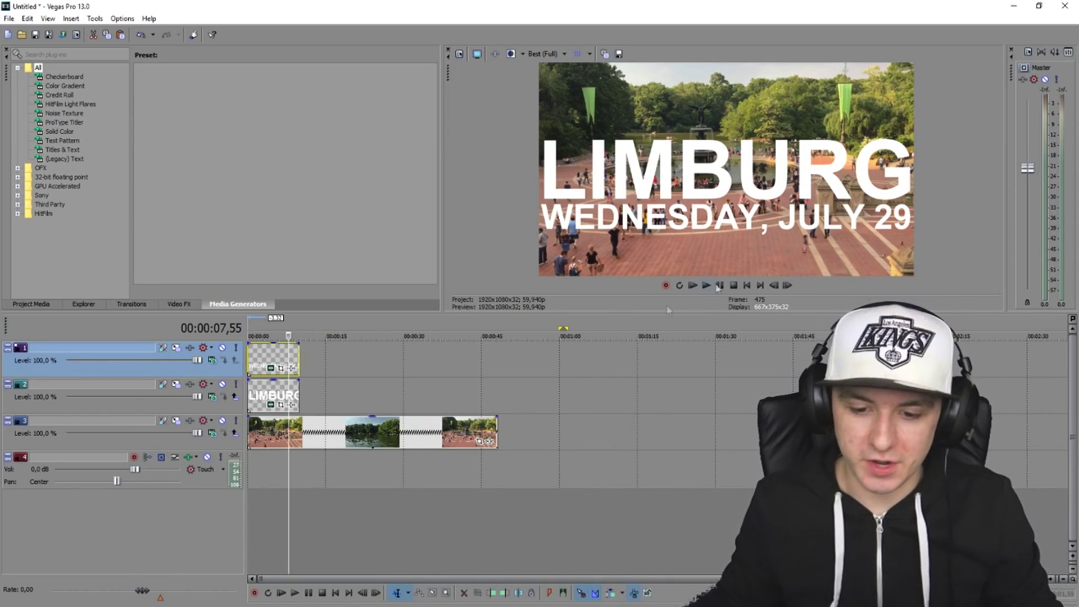
pyautogui.click(747, 285)
pyautogui.scroll(3, 382, 371)
pyautogui.moveTo(393, 375); pyautogui.dragTo(555, 371)
pyautogui.moveTo(359, 390); pyautogui.dragTo(520, 390)
pyautogui.press('space')
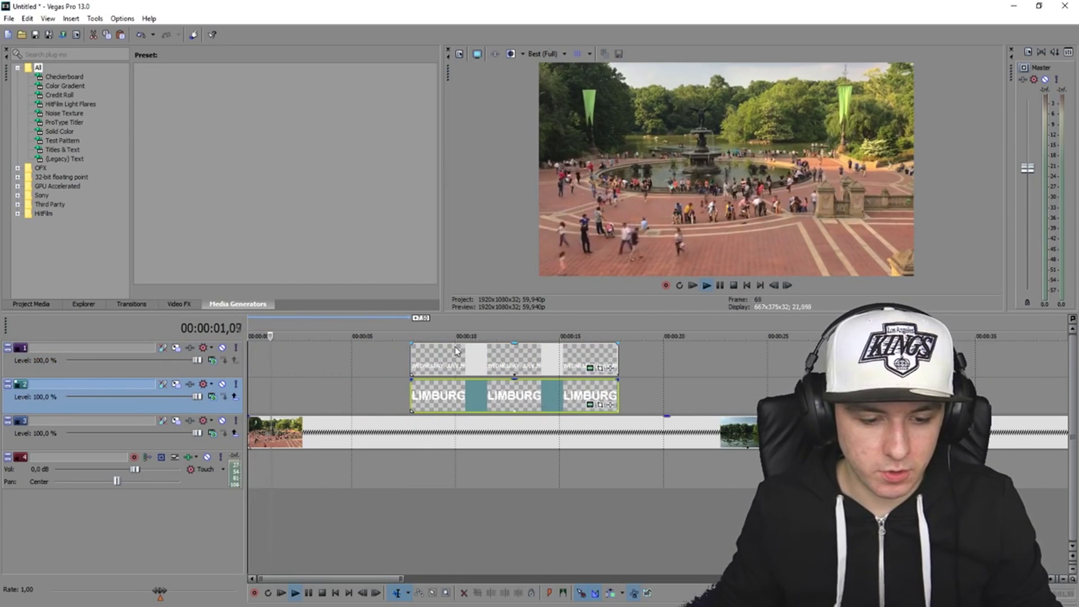
pyautogui.moveTo(456, 351); pyautogui.dragTo(374, 351)
pyautogui.moveTo(438, 396); pyautogui.dragTo(356, 396)
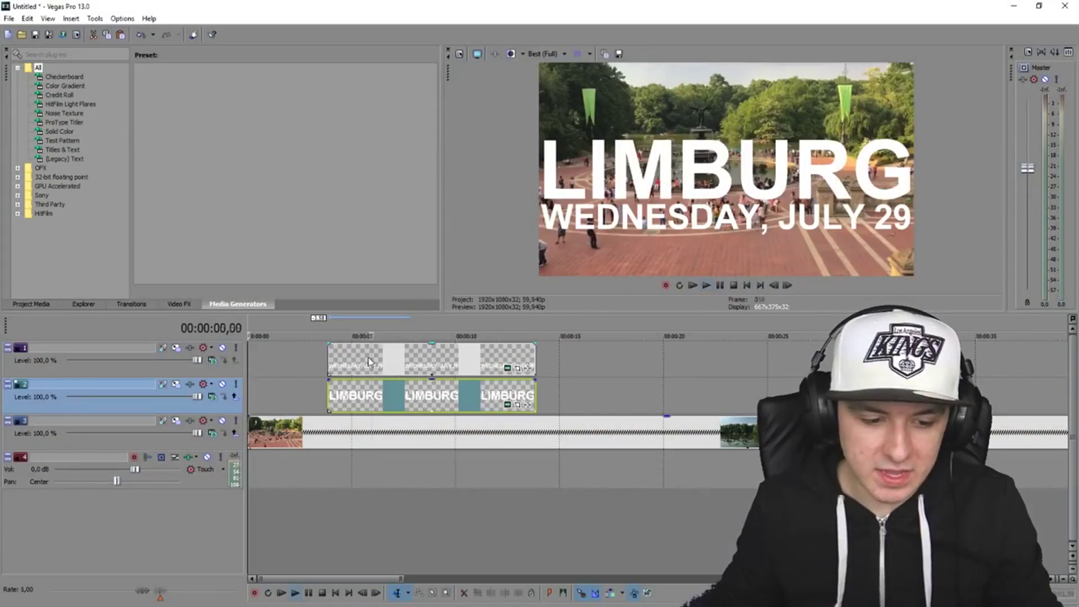
# Split the date and LIMBURG text events at about 00:00:05,48 and delete everything after the cut.
pyautogui.press('Return')
pyautogui.click(368, 361)
pyautogui.press('s')
pyautogui.click(369, 391)
pyautogui.press('s')
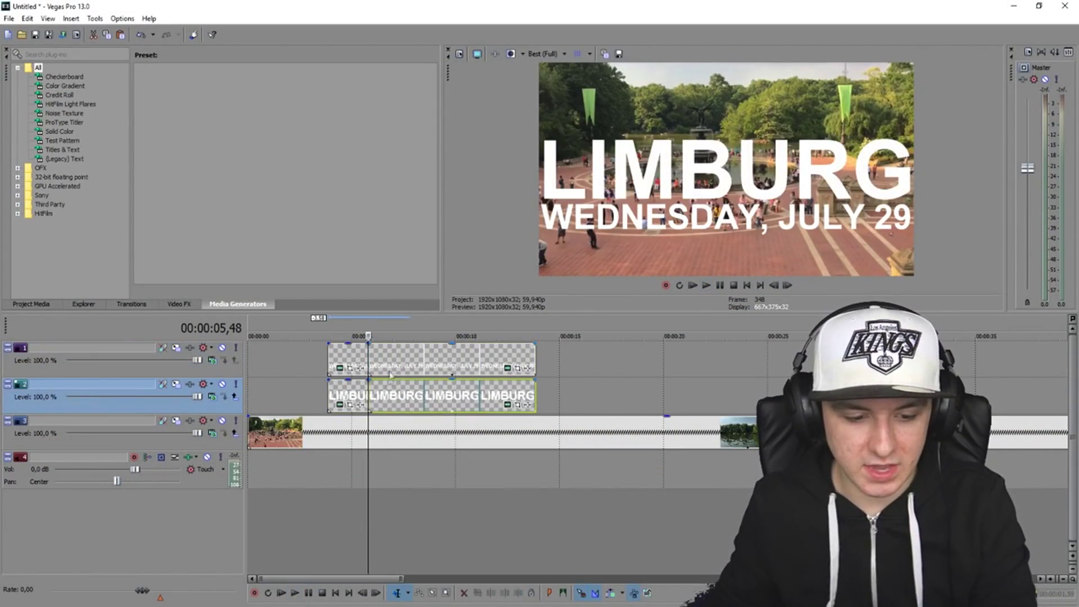
pyautogui.press('Delete')
pyautogui.click(390, 365)
pyautogui.press('Delete')
# Copy the date text event and paste it at about 00:00:06,07 as a new copy of the source media.
pyautogui.click(344, 362)
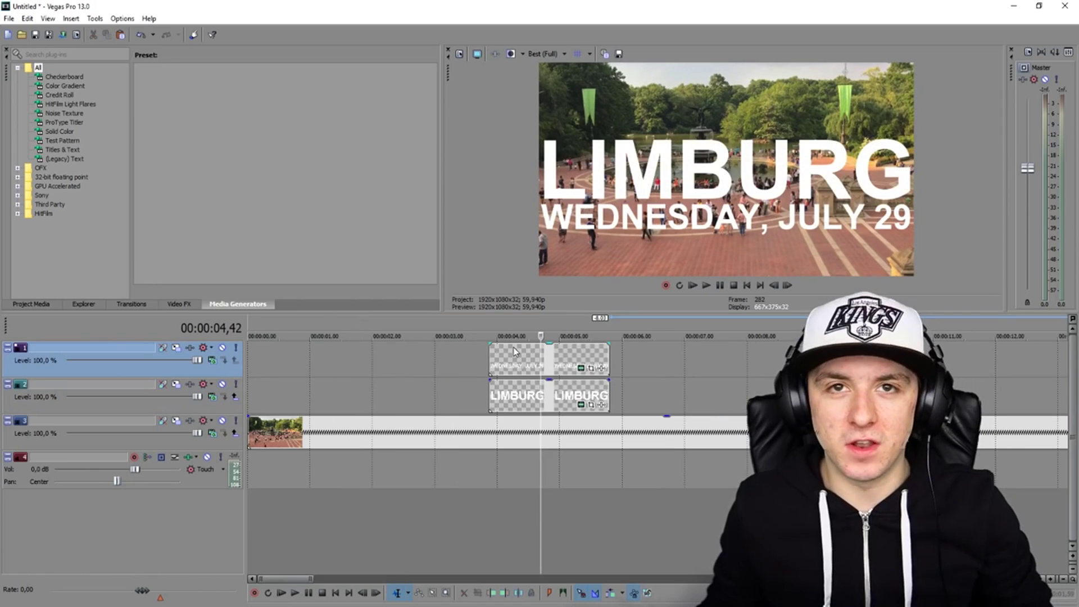
pyautogui.click(628, 360)
pyautogui.hotkey('ctrl', 'v')
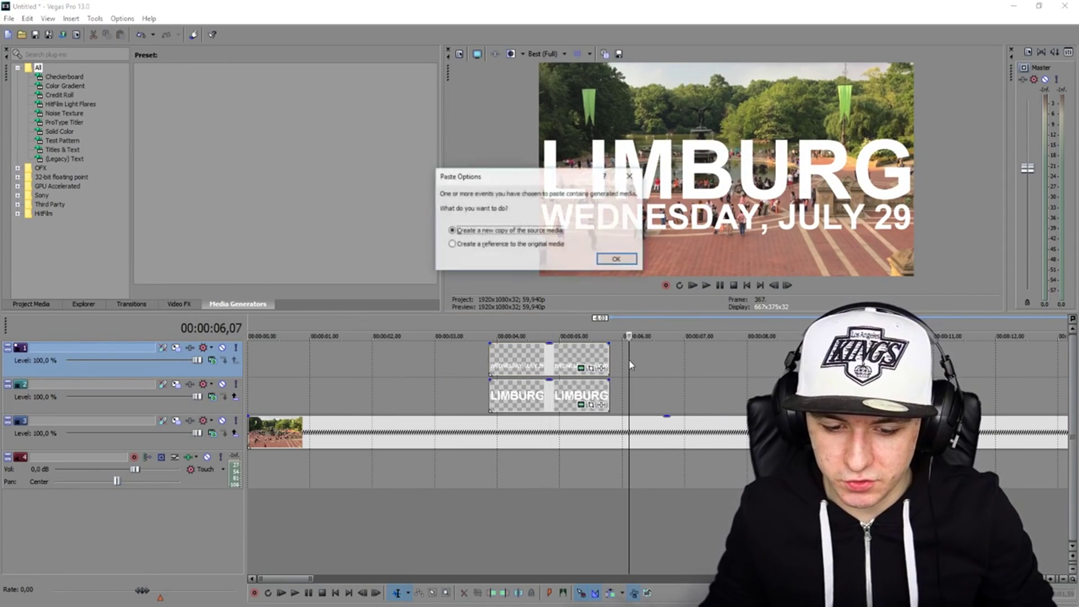
pyautogui.press('Return')
# Replace the text of the copied date event with TUTORIAL ONE HUNDRED TWENTY-TWO.
pyautogui.click(641, 361)
pyautogui.click(719, 369)
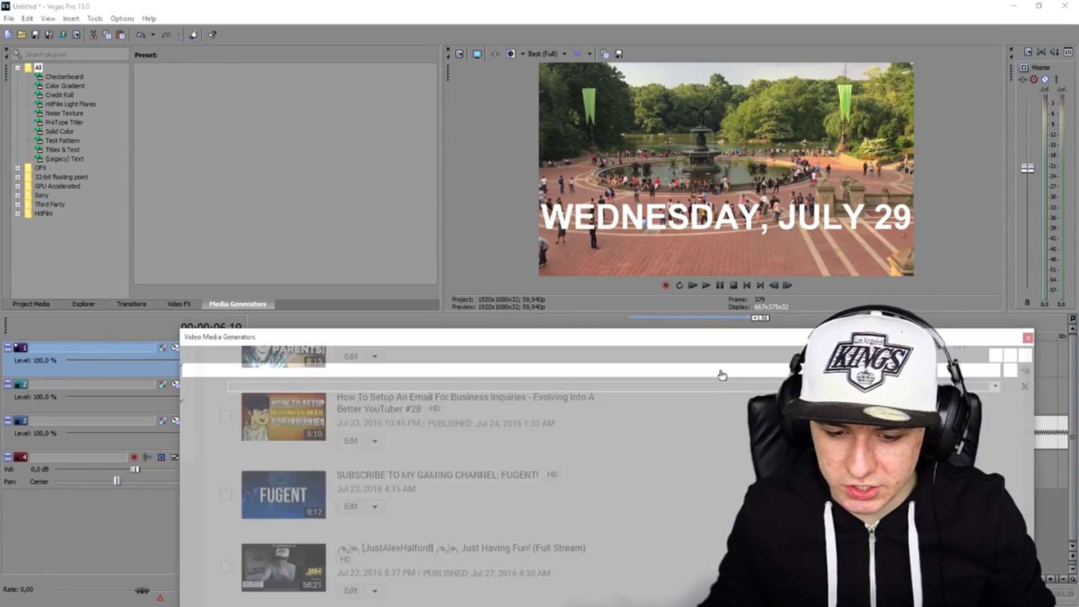
pyautogui.click(382, 477)
pyautogui.doubleClick(385, 486)
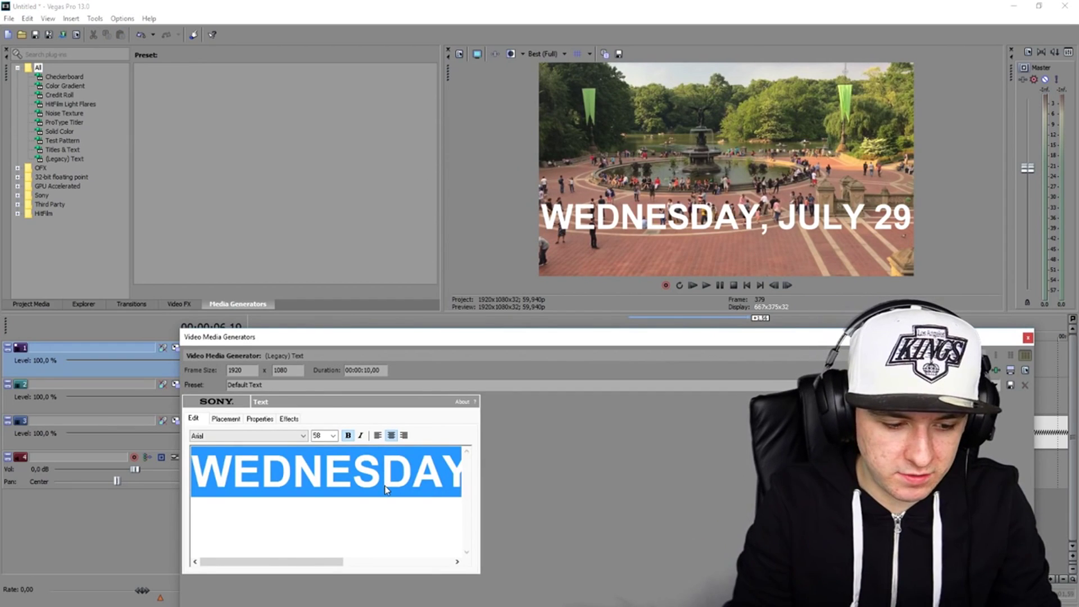
pyautogui.write('TUTORIAL ONE H')
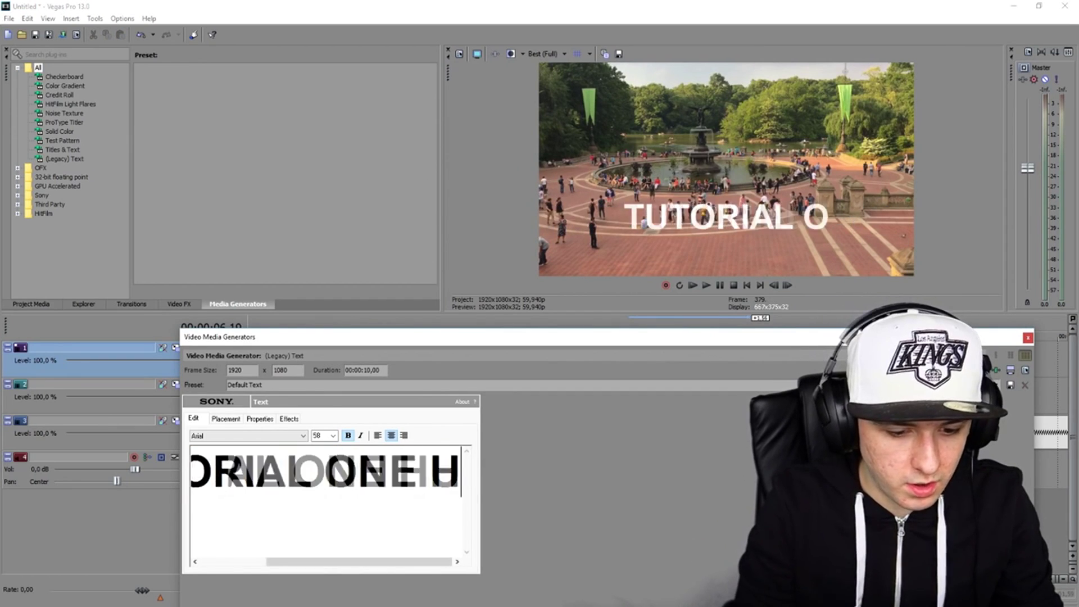
pyautogui.write('UNDRED TWENTY-TW')
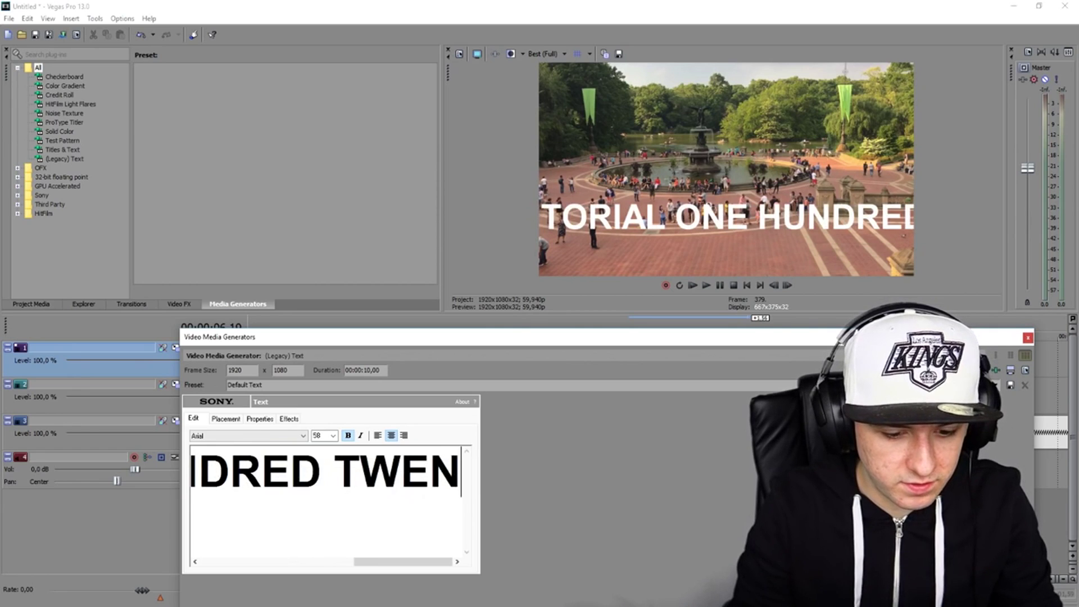
pyautogui.write('O')
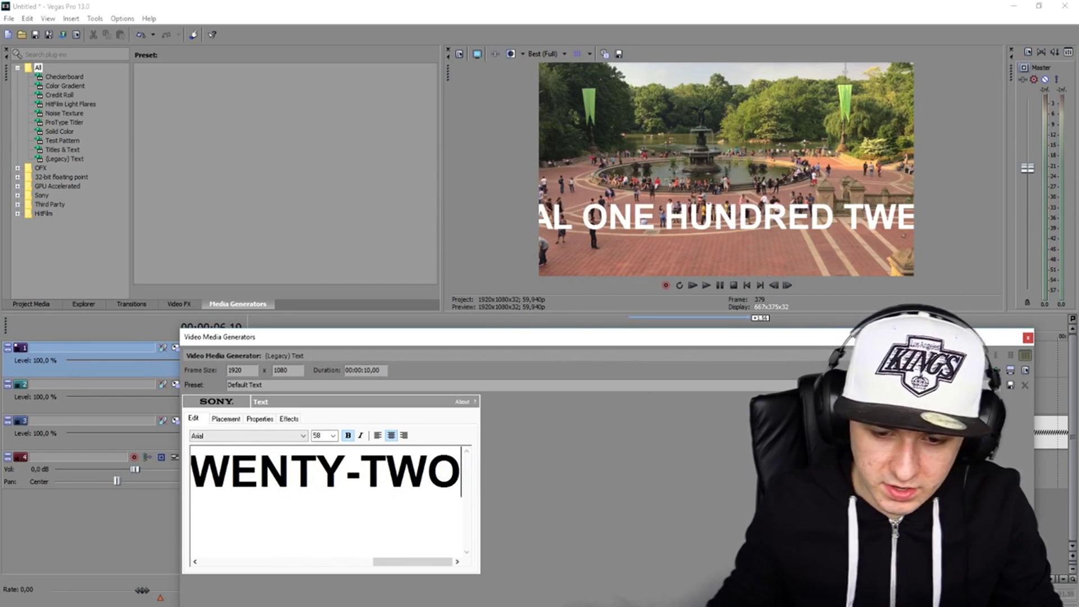
# Set the tutorial line's font size to 32 to fit the frame width, trying 20 and 30 first, and close the text generator.
pyautogui.hotkey('ctrl', 'a')
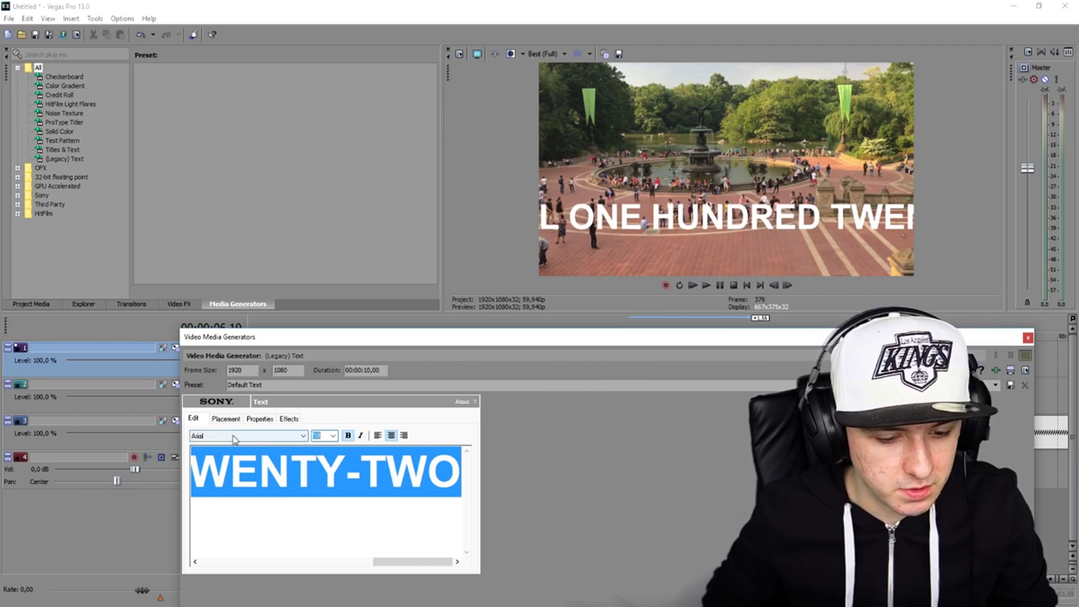
pyautogui.write('20')
pyautogui.press('Return')
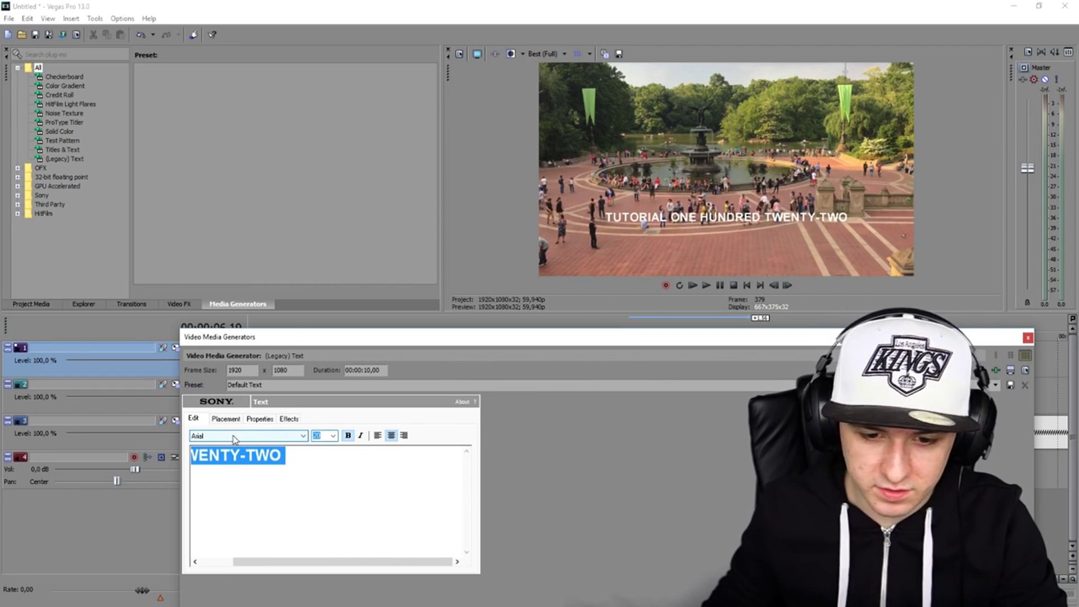
pyautogui.write('30')
pyautogui.press('Return')
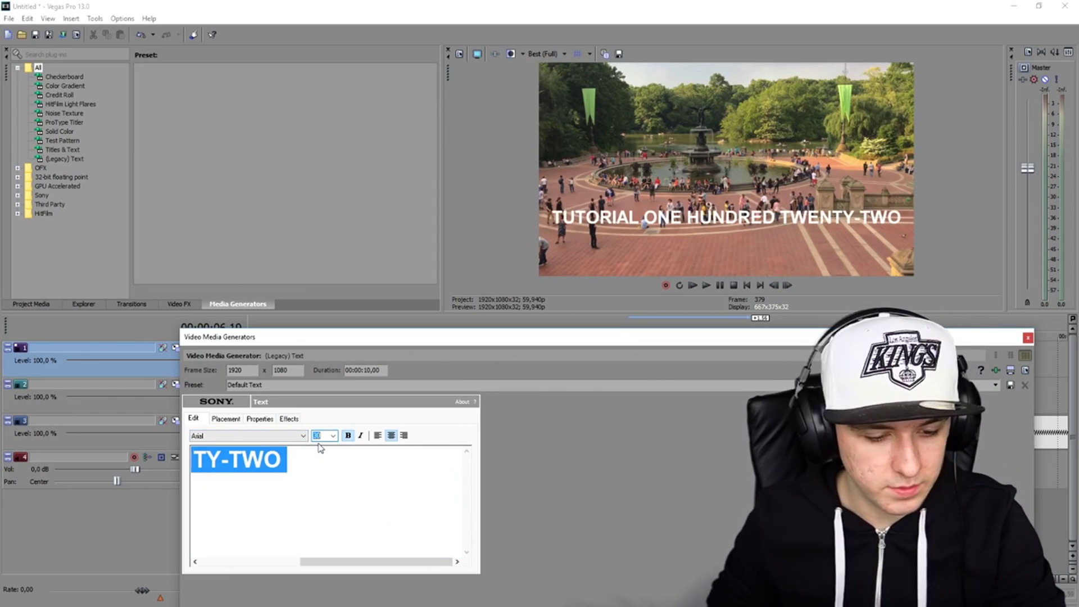
pyautogui.write('32')
pyautogui.press('Return')
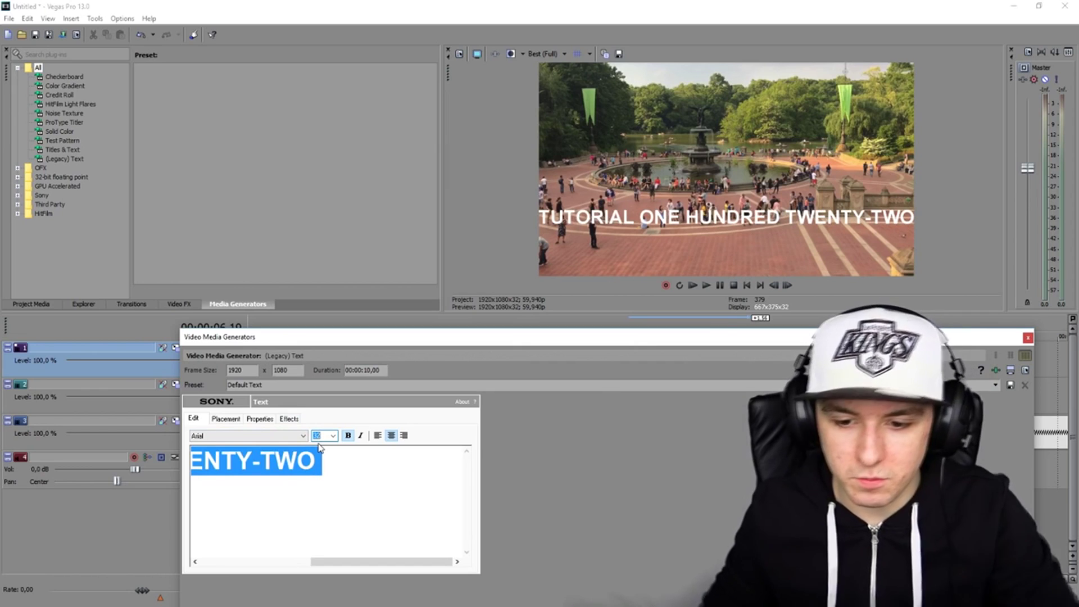
pyautogui.click(1028, 338)
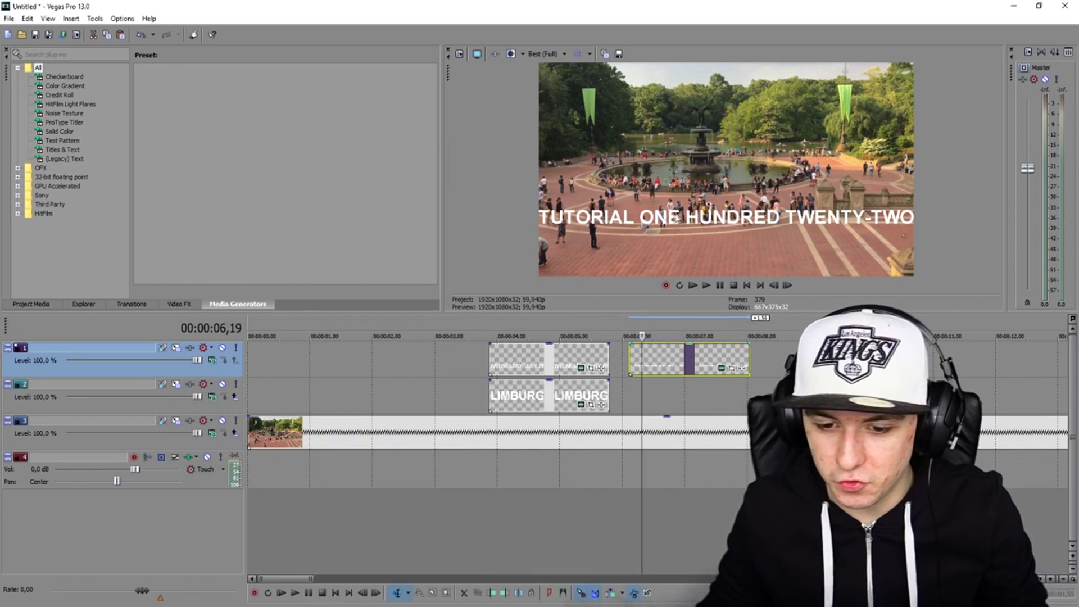
# Copy the LIMBURG text event and paste it directly under the tutorial text event, starting at the same time.
pyautogui.click(584, 385)
pyautogui.hotkey('ctrl', 'c')
pyautogui.click(629, 392)
pyautogui.hotkey('ctrl', 'v')
pyautogui.click(670, 396)
pyautogui.click(698, 400)
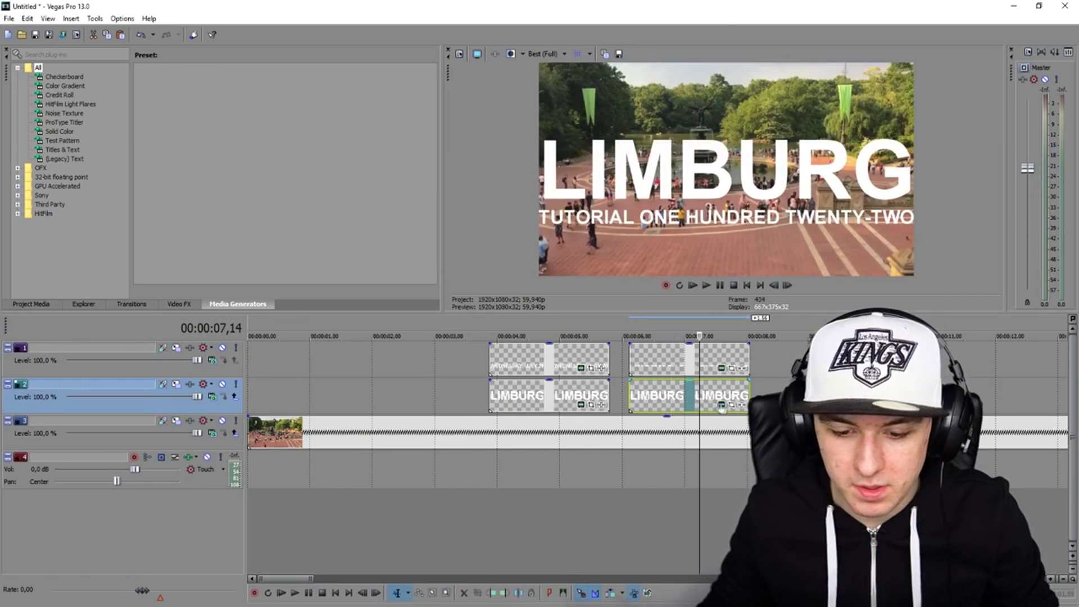
# Replace the text of the copied LIMBURG event with the creator's full name in capitals.
pyautogui.click(722, 405)
pyautogui.scroll(-7, 331, 477)
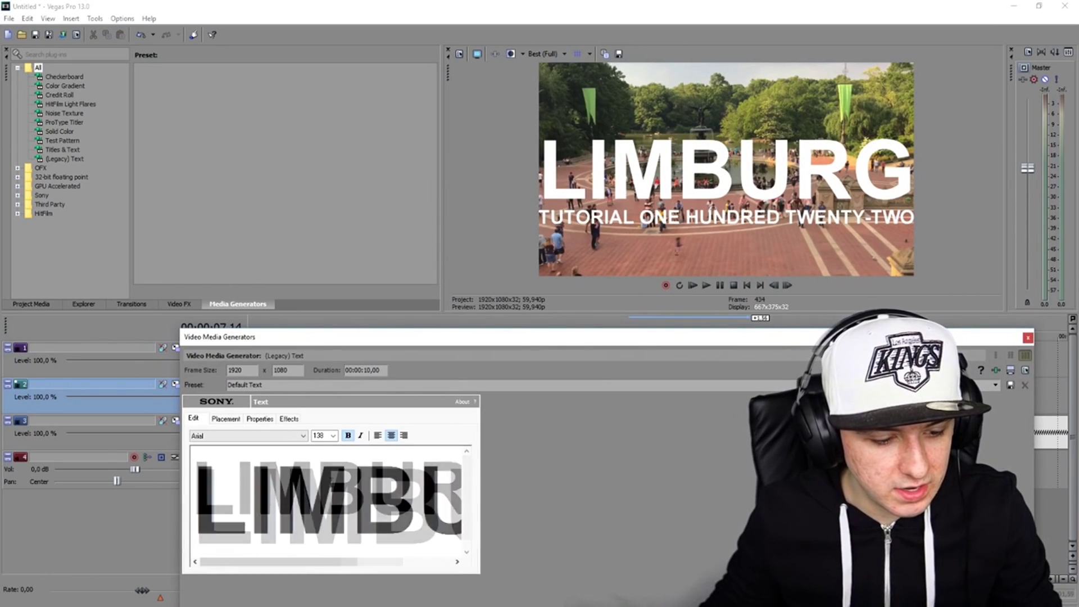
pyautogui.doubleClick(337, 471)
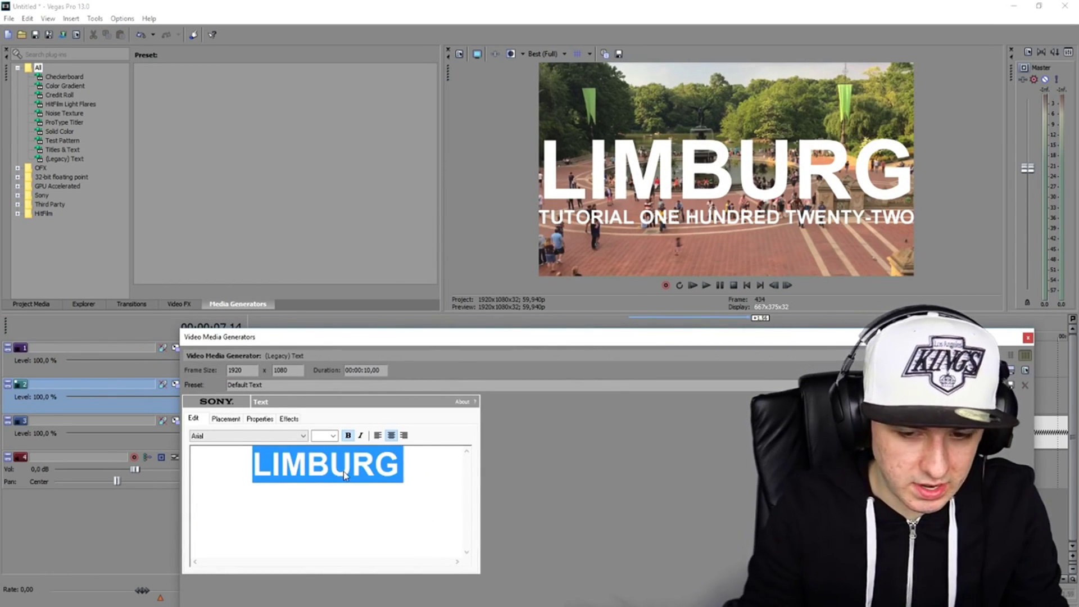
pyautogui.write('ALEX HALFO')
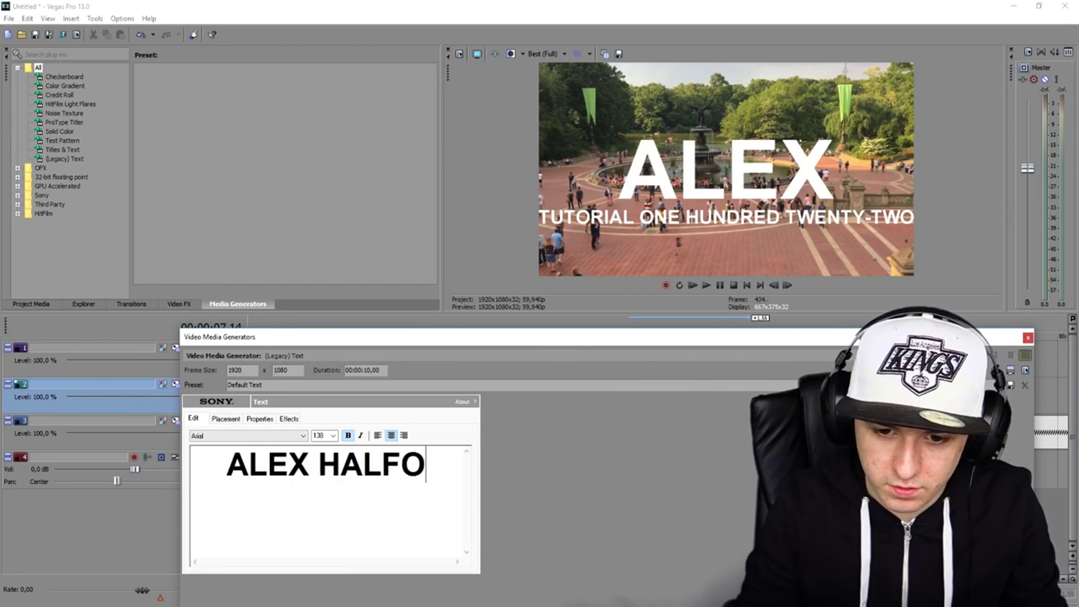
pyautogui.write('RD')
# Reduce the name text's font size to fit the frame width, trying 100 and 80 and using 82.
pyautogui.hotkey('ctrl', 'a')
pyautogui.click(322, 435)
pyautogui.write('100')
pyautogui.press('Return')
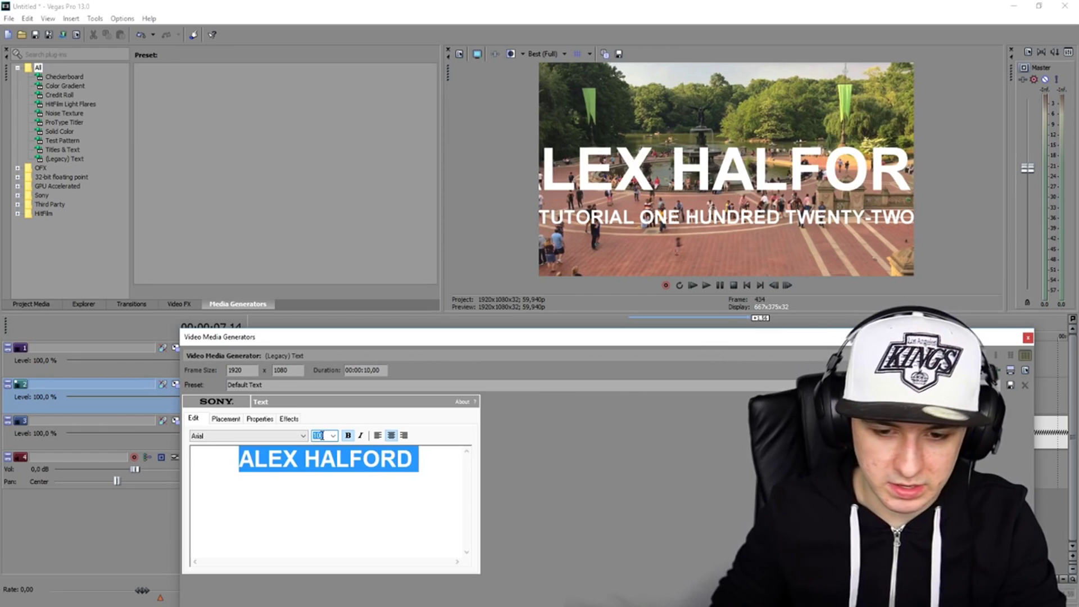
pyautogui.write('80')
pyautogui.press('Return')
pyautogui.write('80')
pyautogui.press('Return')
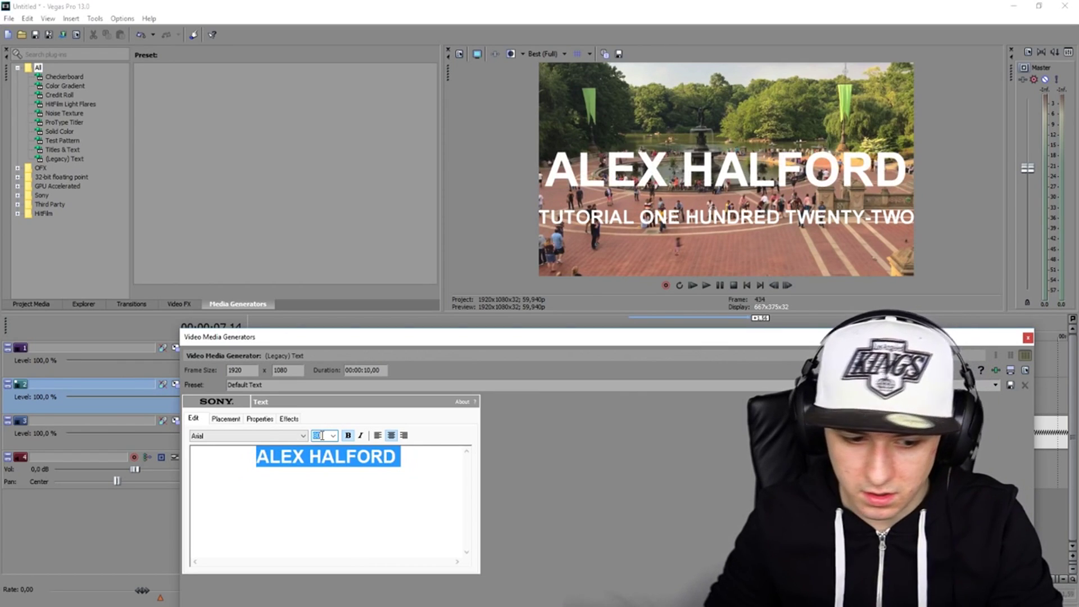
pyautogui.press('Return')
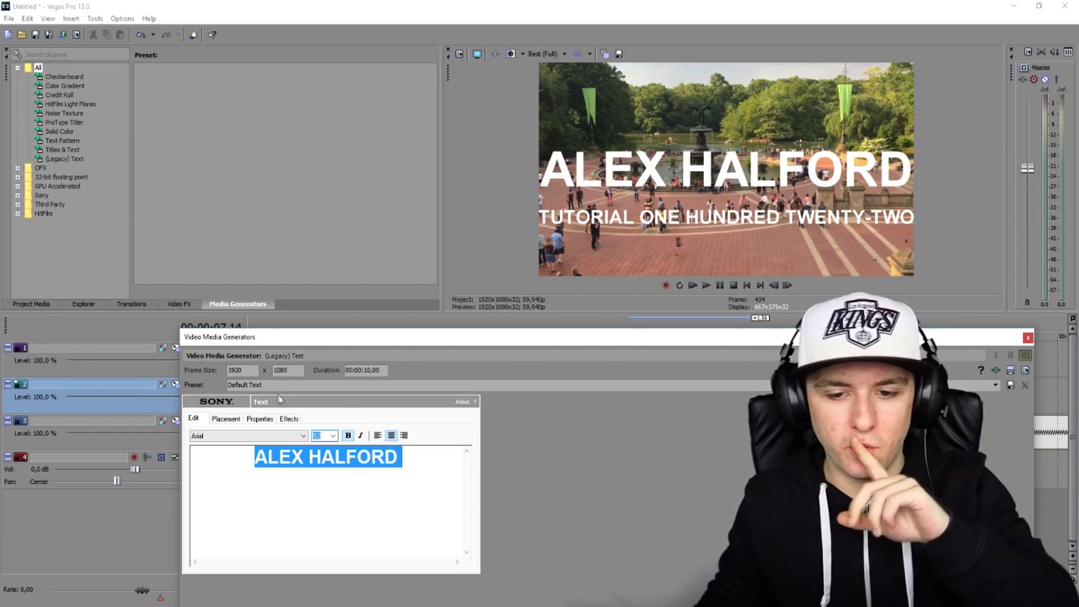
# Change the name text's font to Helvetica and close the text generator.
pyautogui.click(217, 436)
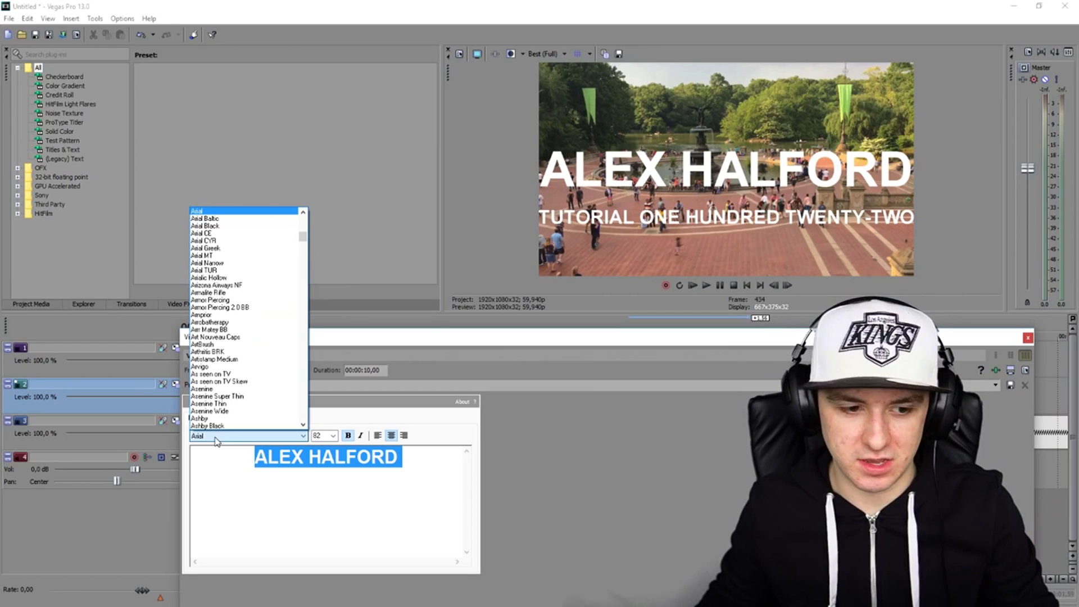
pyautogui.press('h')
pyautogui.scroll(-2, 237, 405)
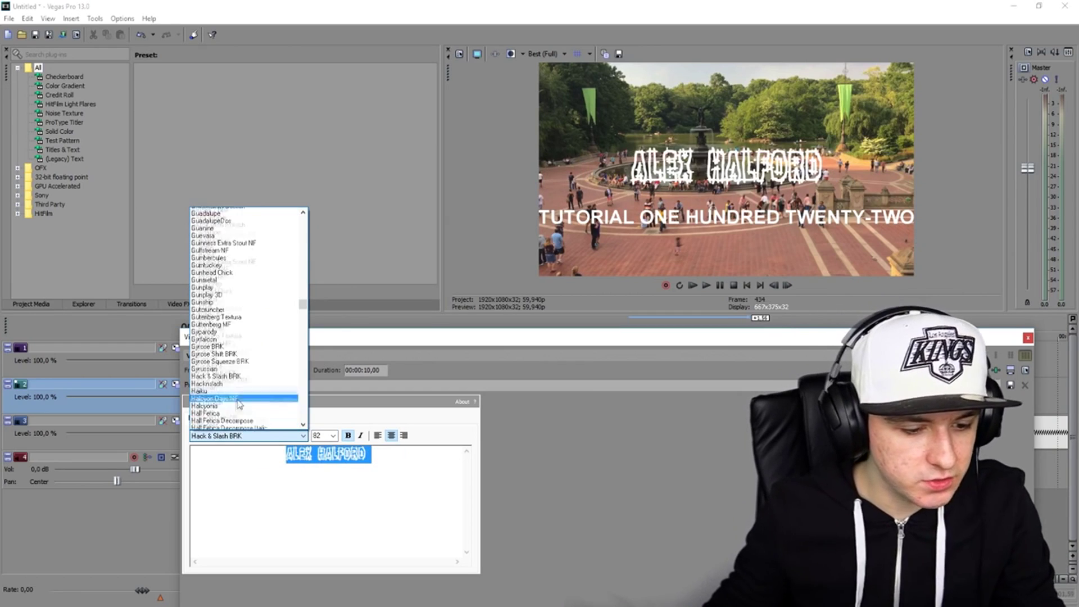
pyautogui.scroll(-10, 237, 405)
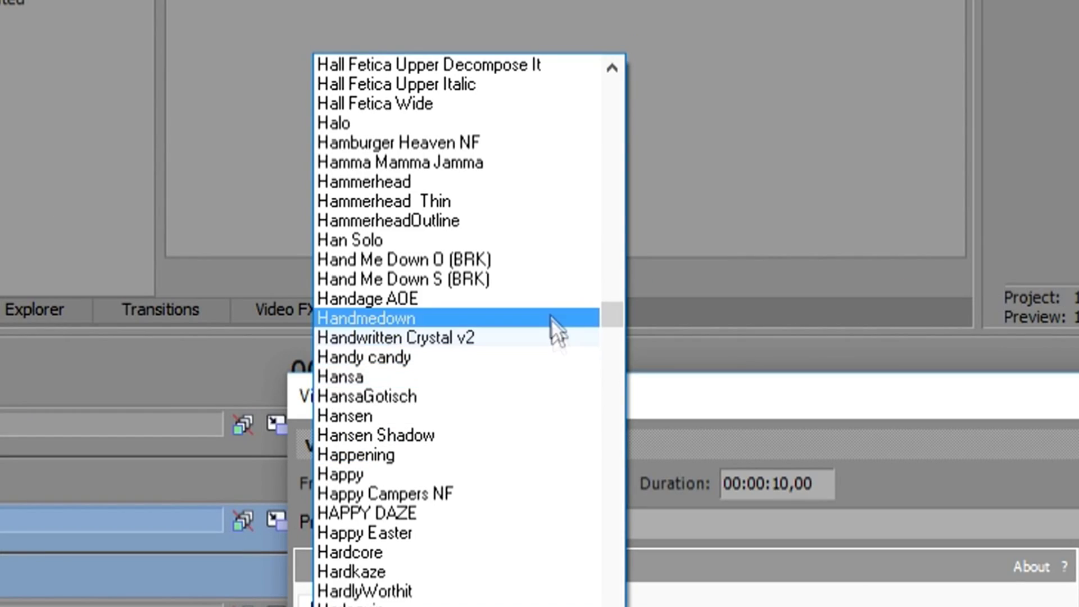
pyautogui.scroll(-5, 540, 319)
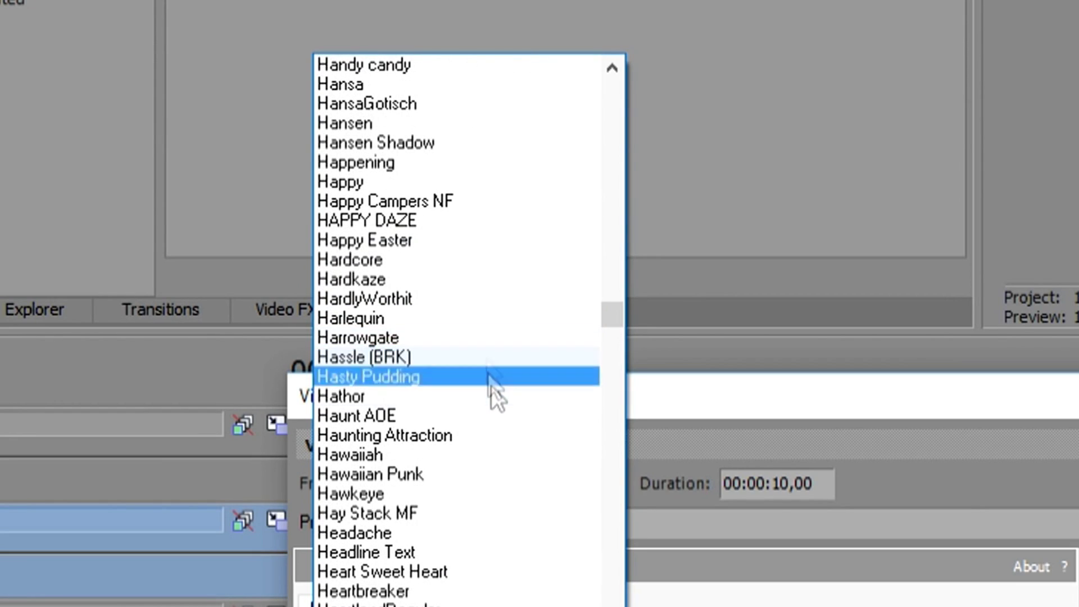
pyautogui.scroll(-7, 490, 386)
pyautogui.click(484, 550)
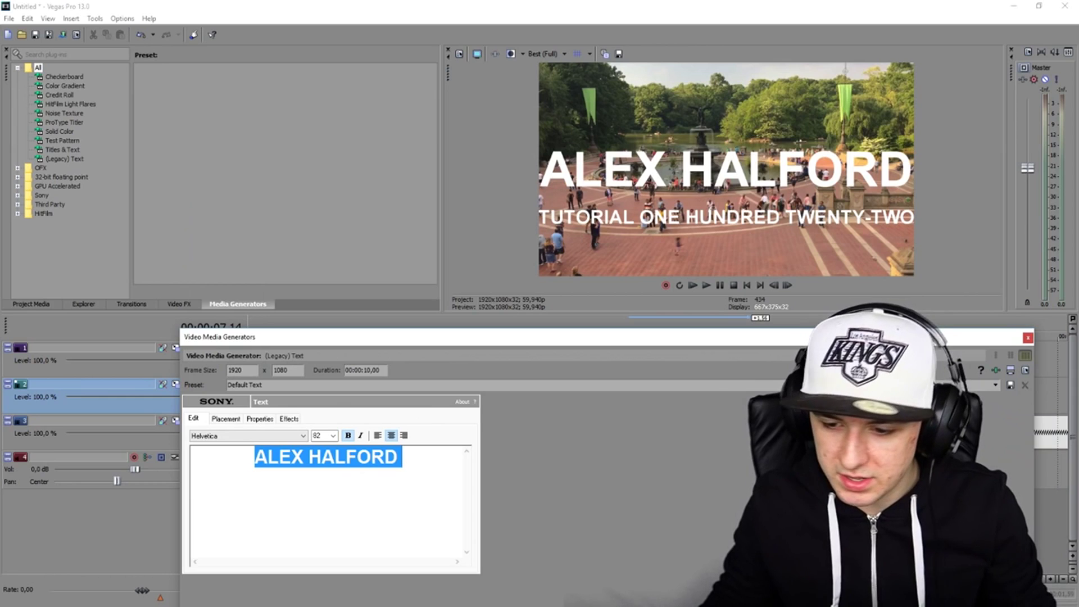
pyautogui.click(705, 365)
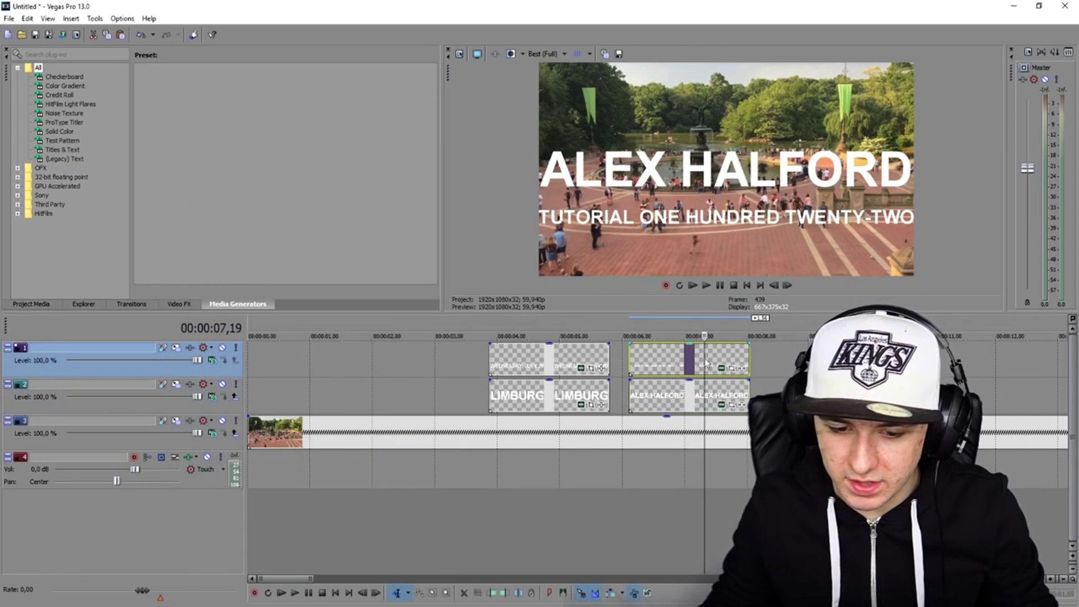
# Open the WEDNESDAY, JULY 29 text for editing and browse the fonts beginning with H for it.
pyautogui.click(570, 366)
pyautogui.click(582, 372)
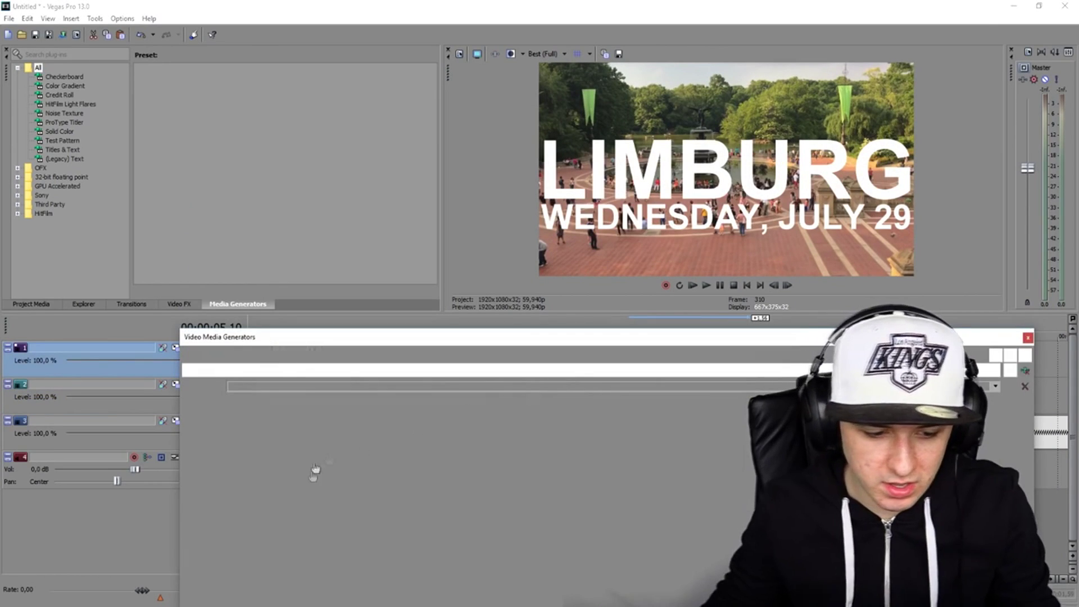
pyautogui.doubleClick(332, 496)
pyautogui.click(255, 437)
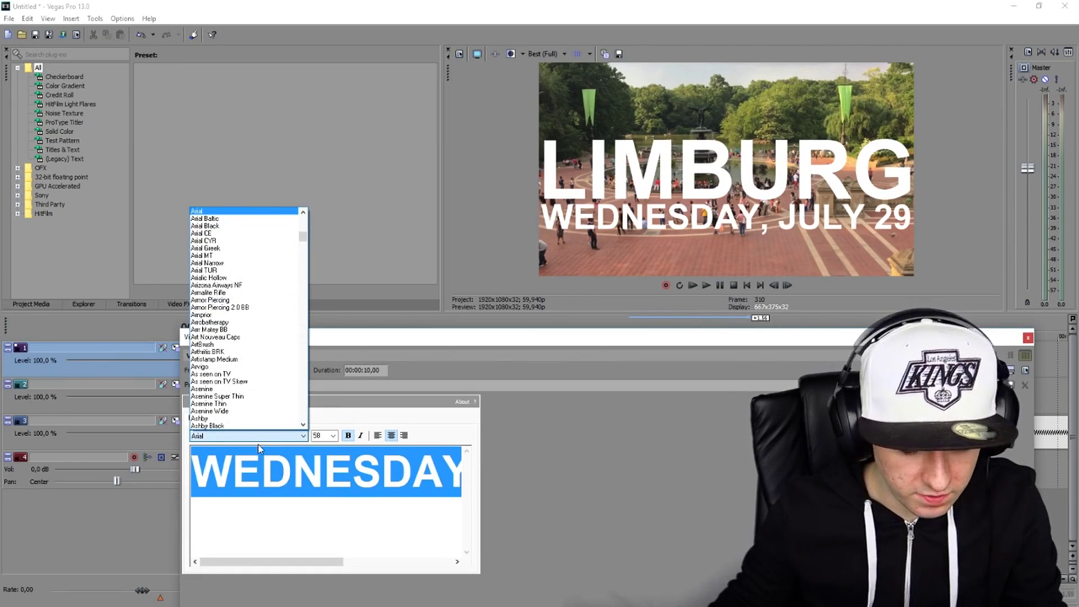
pyautogui.press('h')
pyautogui.scroll(-10, 267, 385)
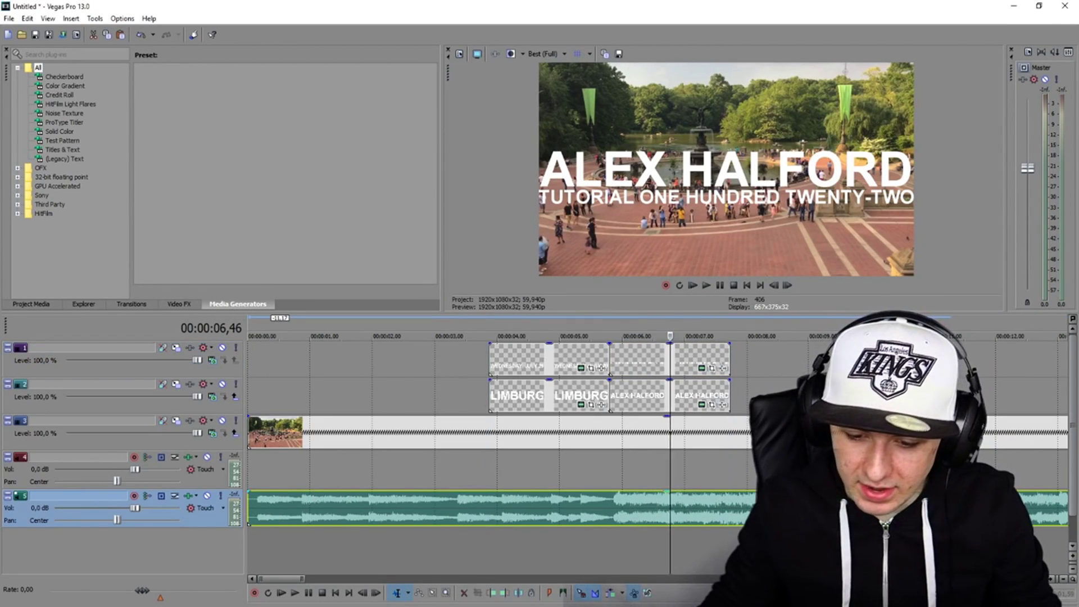
# Split the music at about 23 seconds using playback, delete the part before the cut and move the rest to the timeline start.
pyautogui.scroll(-4, 716, 507)
pyautogui.click(676, 504)
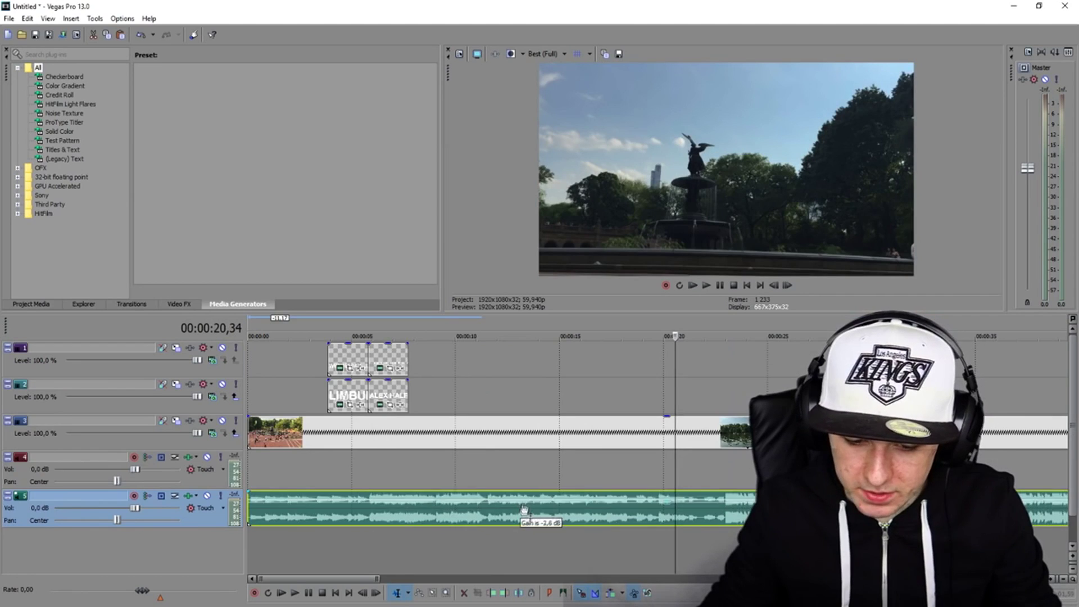
pyautogui.press('space')
pyautogui.scroll(3, 718, 525)
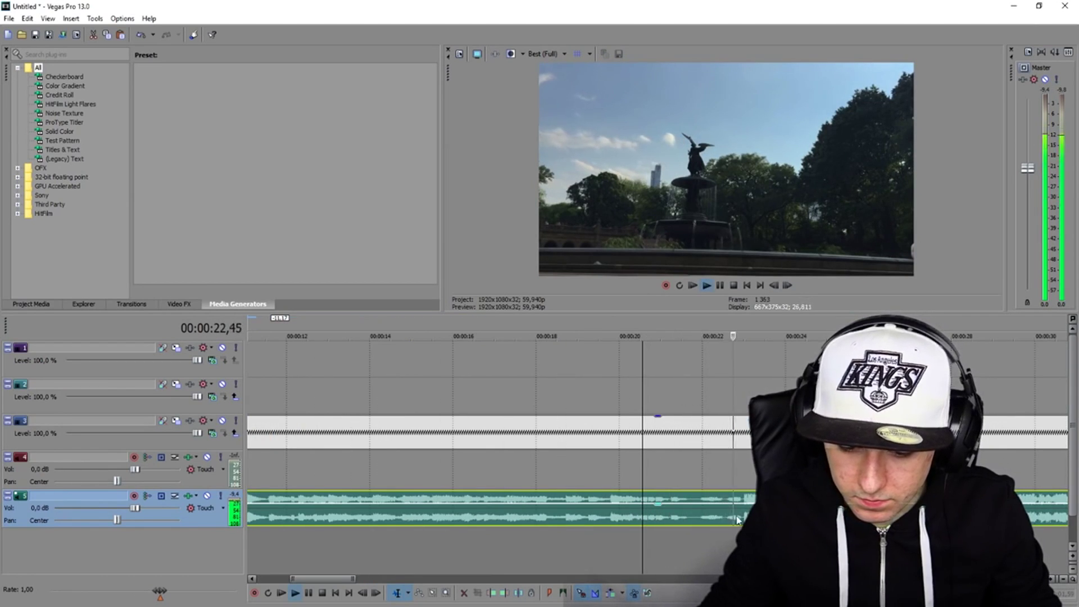
pyautogui.click(743, 520)
pyautogui.scroll(4, 708, 521)
pyautogui.press('space')
pyautogui.press('s')
pyautogui.scroll(-8, 684, 521)
pyautogui.click(455, 498)
pyautogui.scroll(-3, 457, 499)
pyautogui.press('Delete')
pyautogui.moveTo(409, 514); pyautogui.dragTo(245, 500)
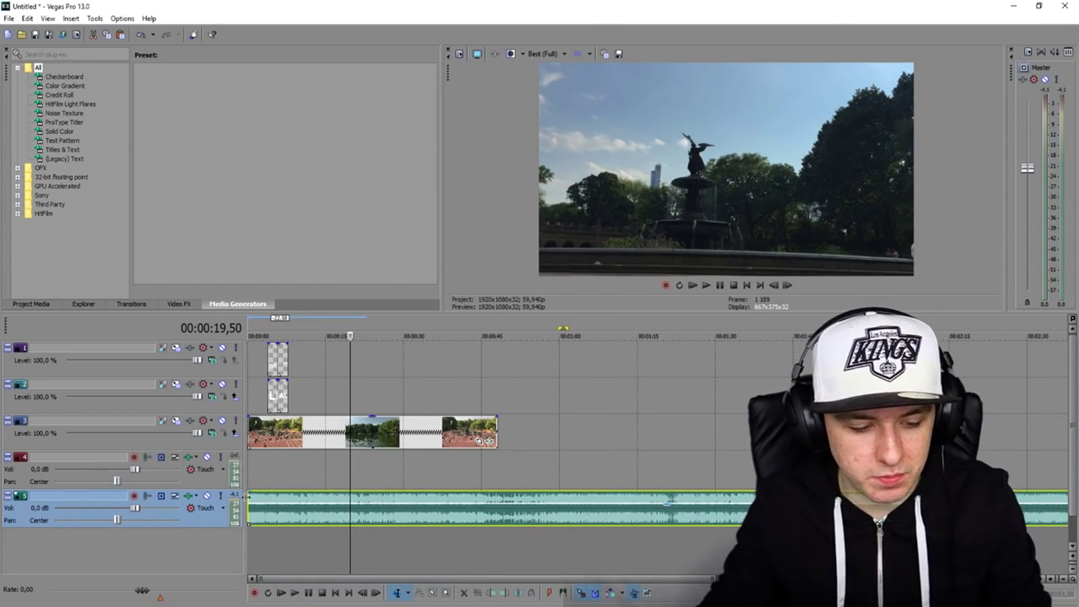
# Apply the default Brightness and Contrast effect to the park footage and increase its contrast.
pyautogui.click(746, 285)
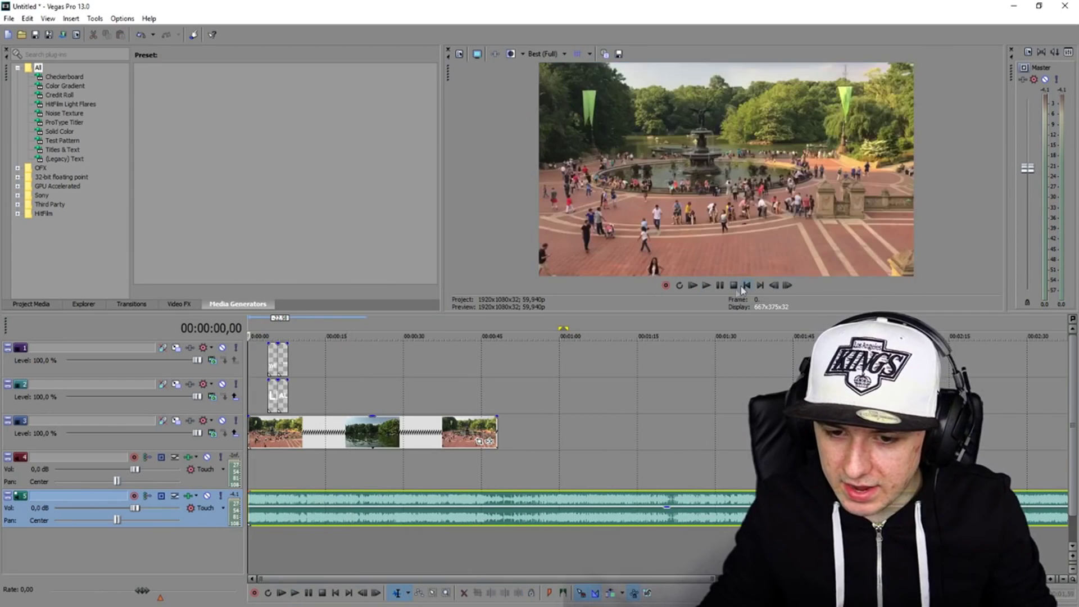
pyautogui.scroll(6, 437, 356)
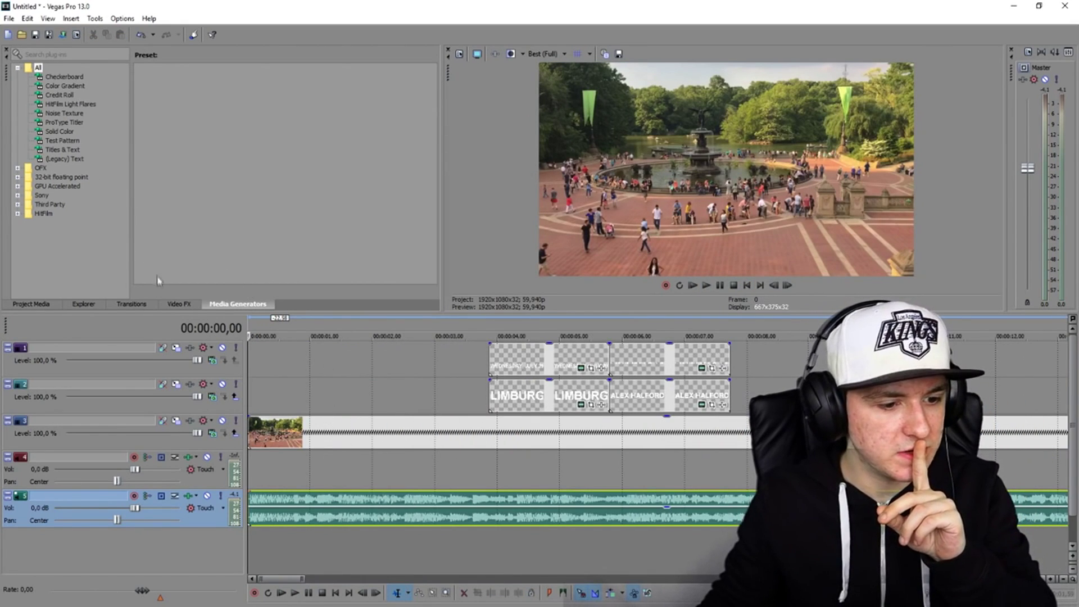
pyautogui.click(178, 304)
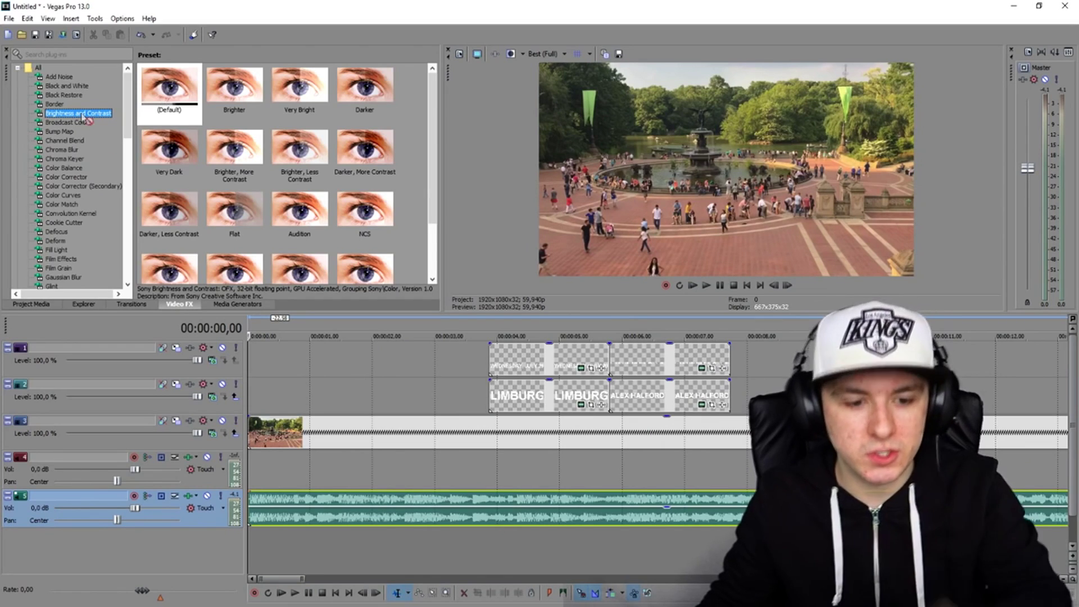
pyautogui.moveTo(339, 463); pyautogui.dragTo(354, 438)
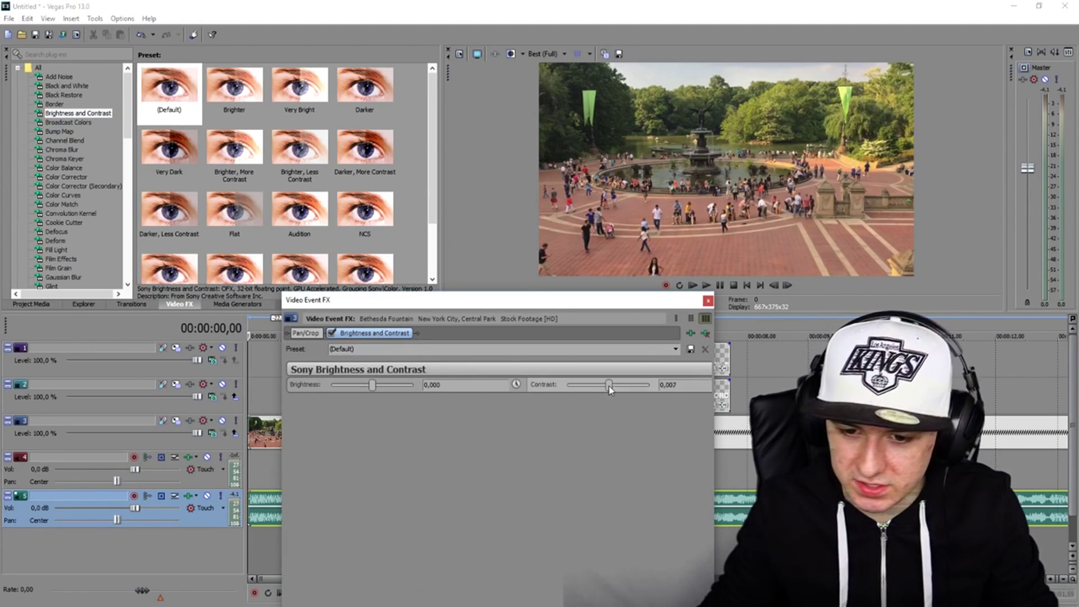
pyautogui.click(708, 301)
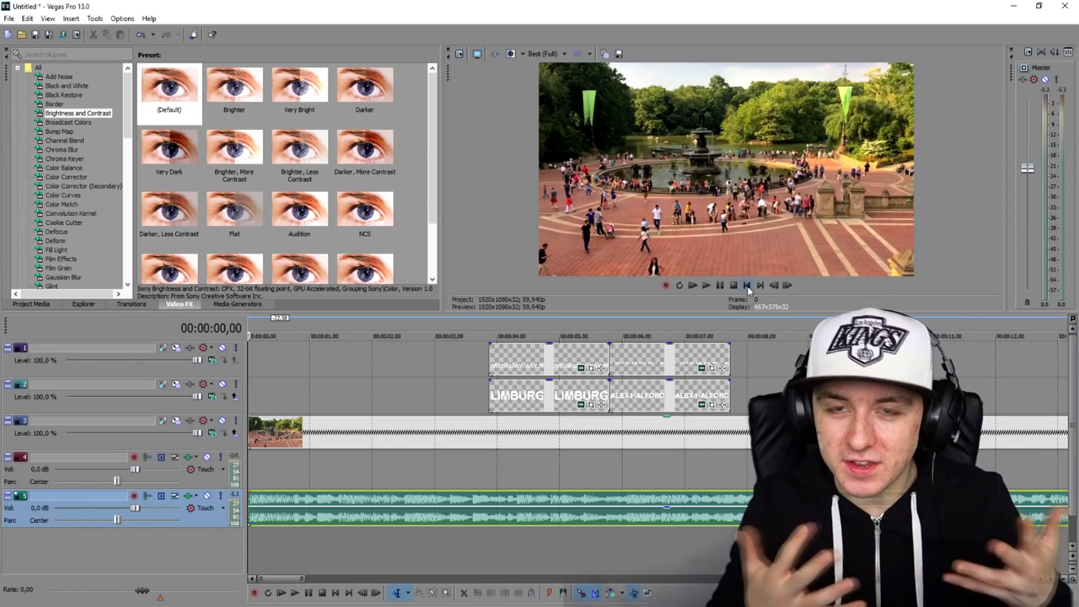
# Review the title sequence over the contrast-adjusted footage from the start of the timeline.
pyautogui.click(578, 332)
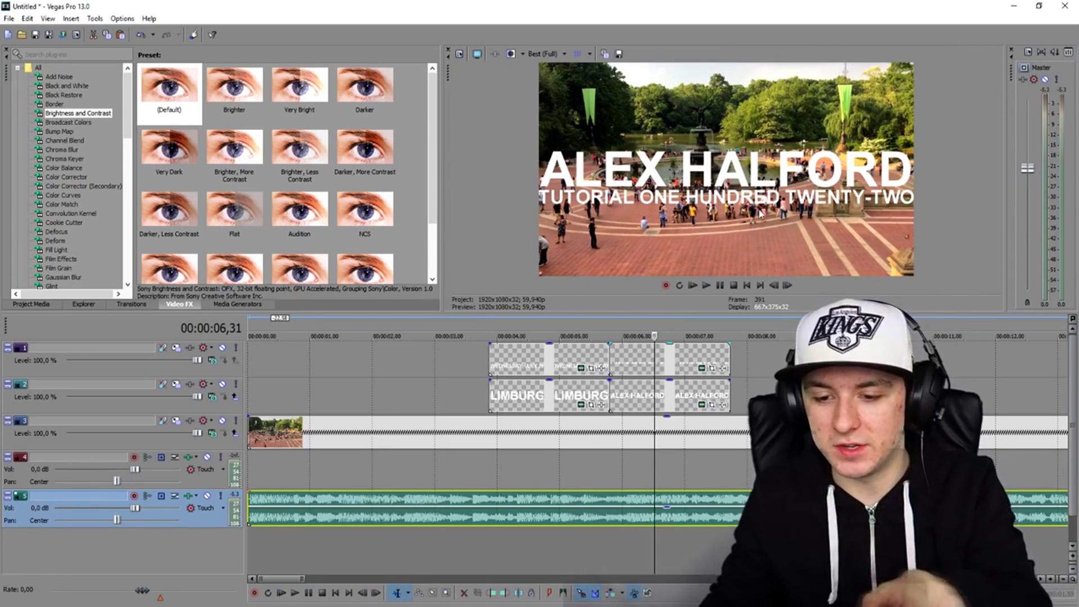
pyautogui.click(746, 285)
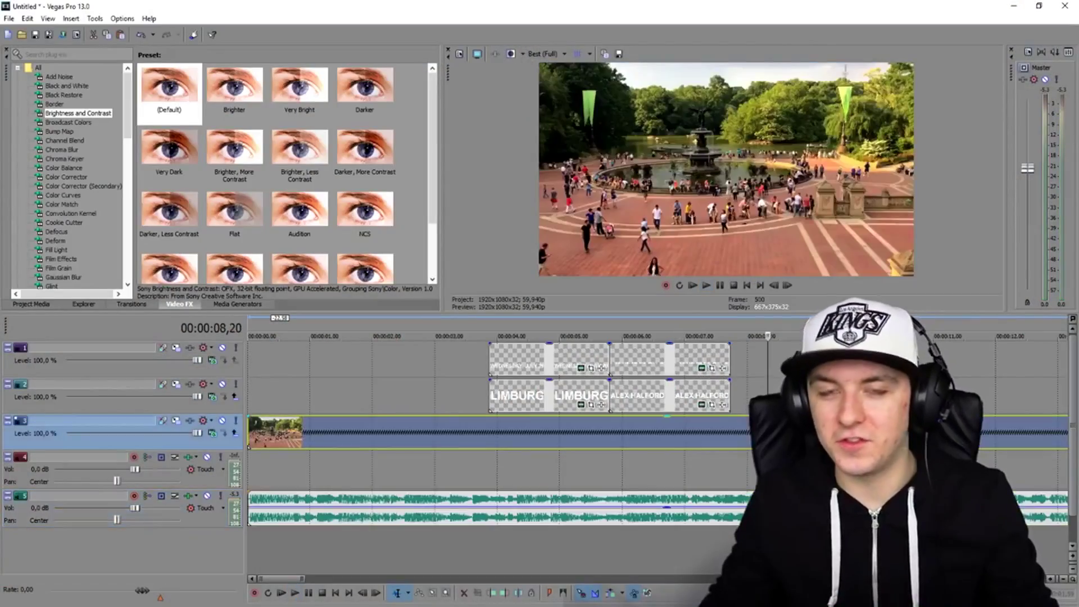
pyautogui.click(768, 431)
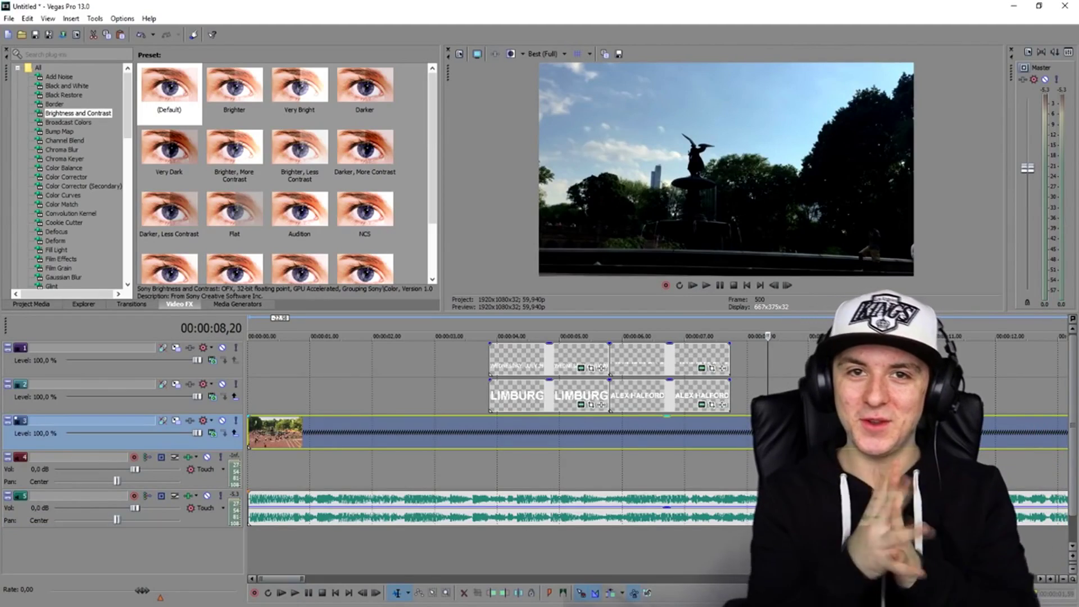